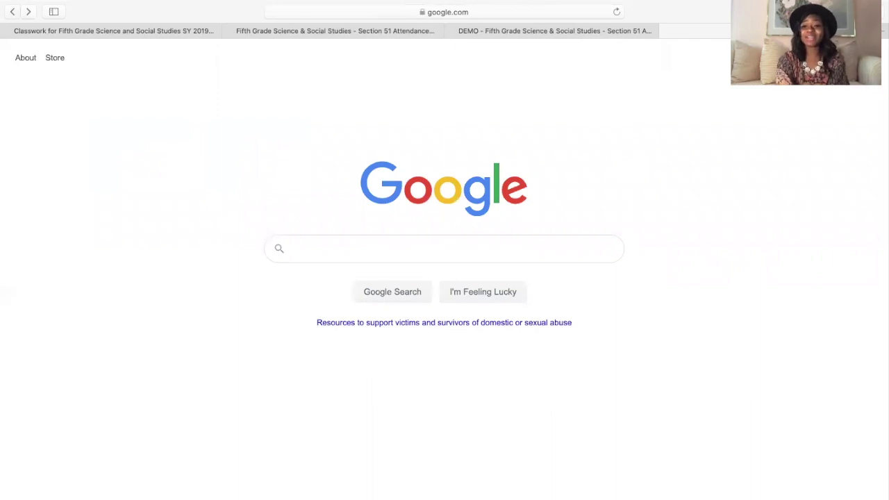
- Create a new blank form in Google Forms, then bring up the Section 51 attendance form
left_click(837, 58)
scroll(795, 248, "down", 3)
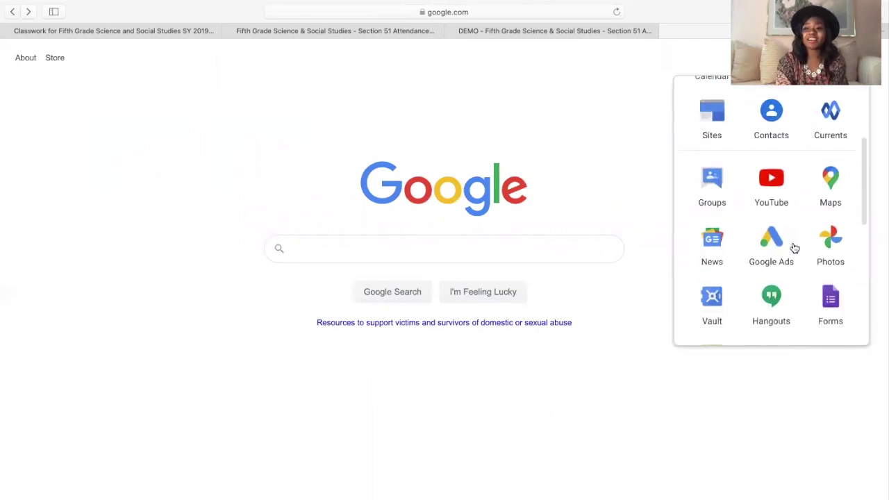
scroll(794, 247, "down", 3)
left_click(830, 219)
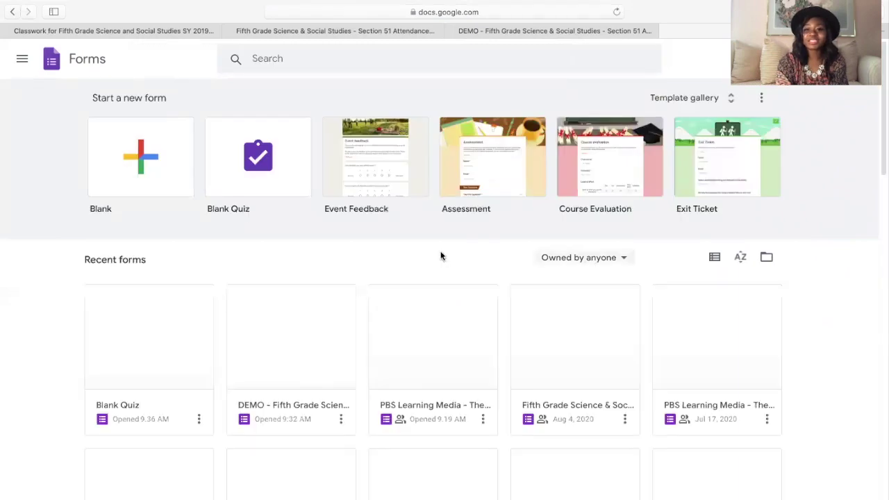
left_click(140, 161)
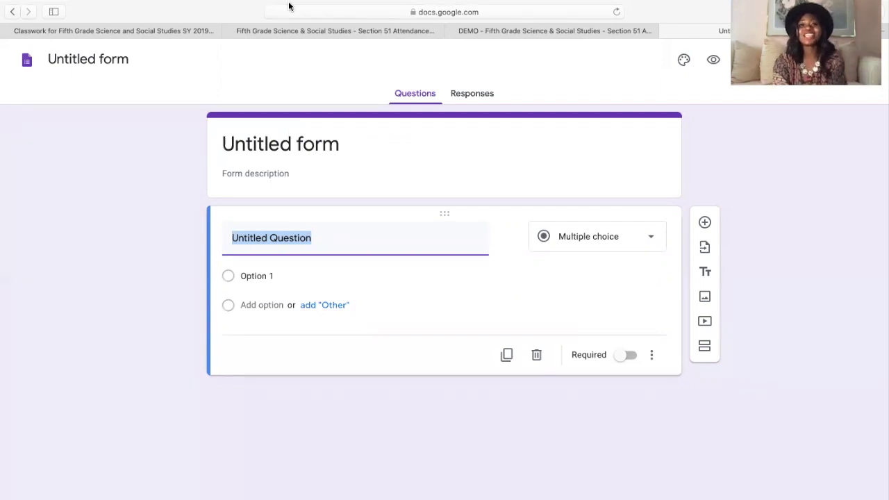
left_click_drag(356, 45, 514, 43)
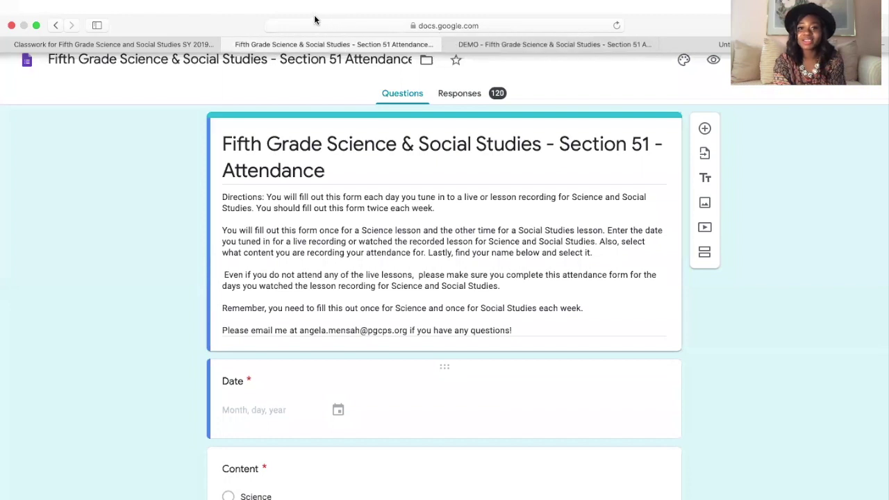
- Switch to the DEMO attendance form and select its title text
left_click(538, 45)
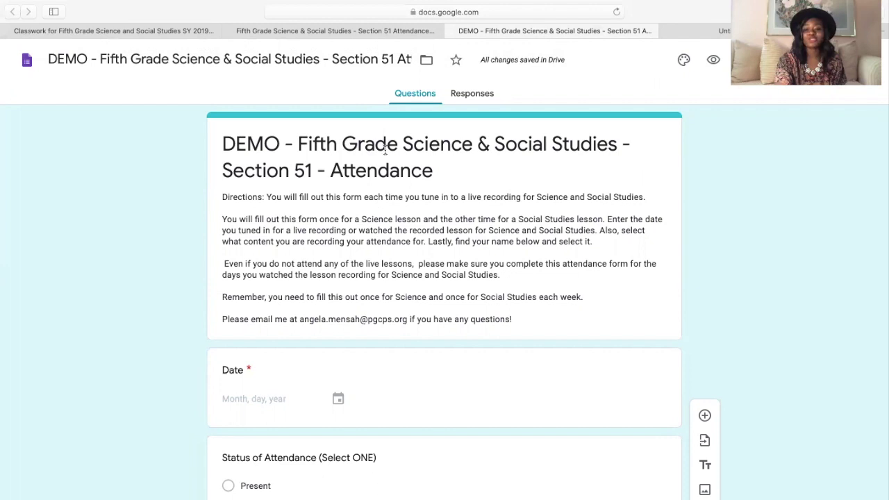
triple_click(488, 150)
left_click(390, 169)
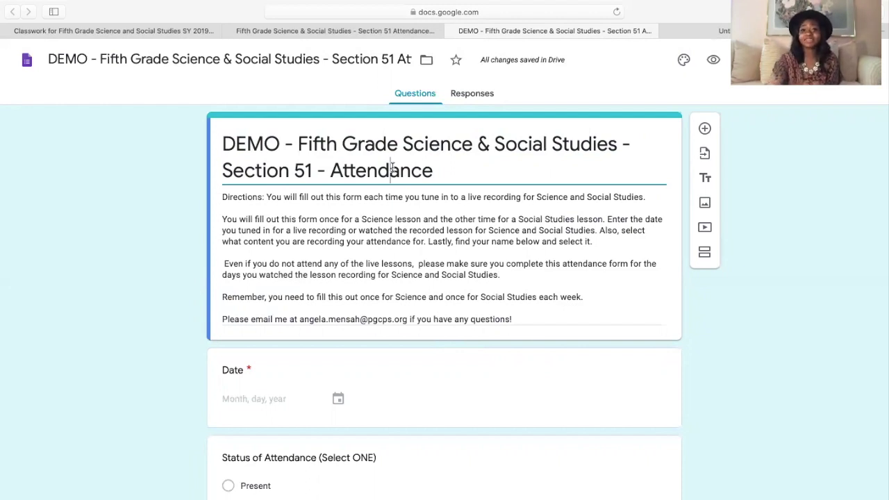
- Title the new form 'DEMO - Fifth Grade Science & Social Studies - Section 51 - Attendance' as heading and name
left_click_drag(224, 138, 447, 161)
key("super+c")
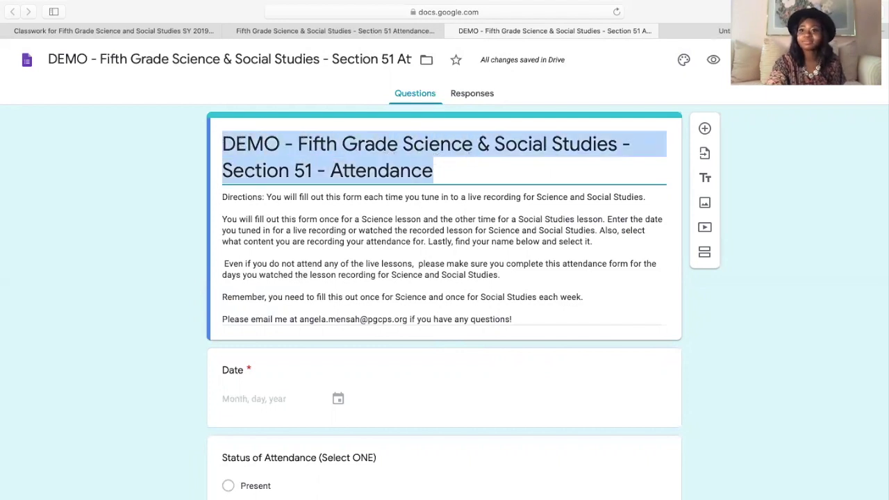
key("ctrl+Tab")
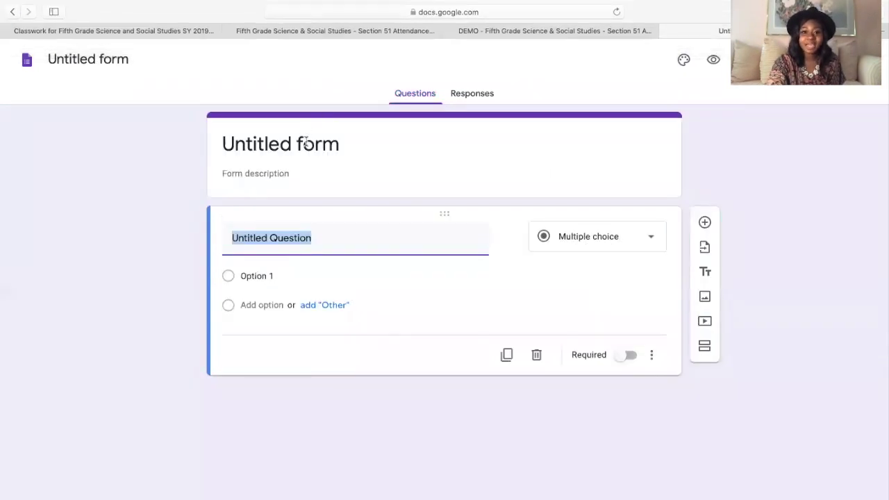
triple_click(304, 142)
key("super+v")
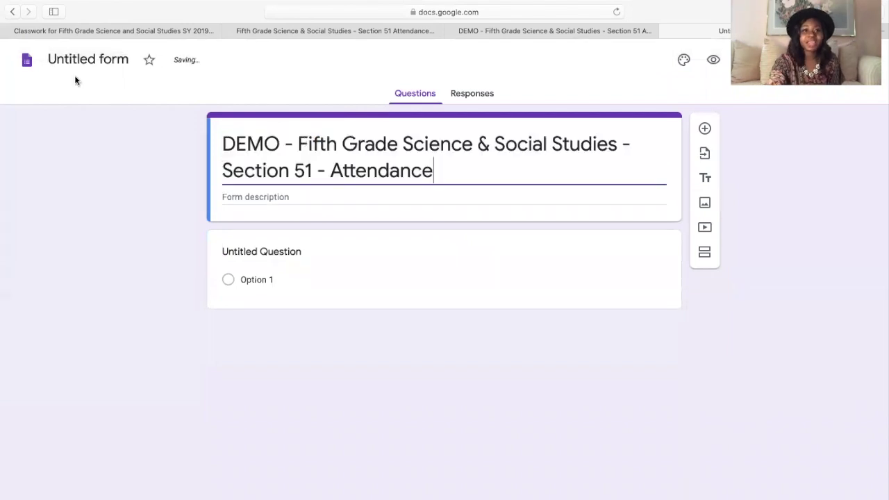
left_click(110, 58)
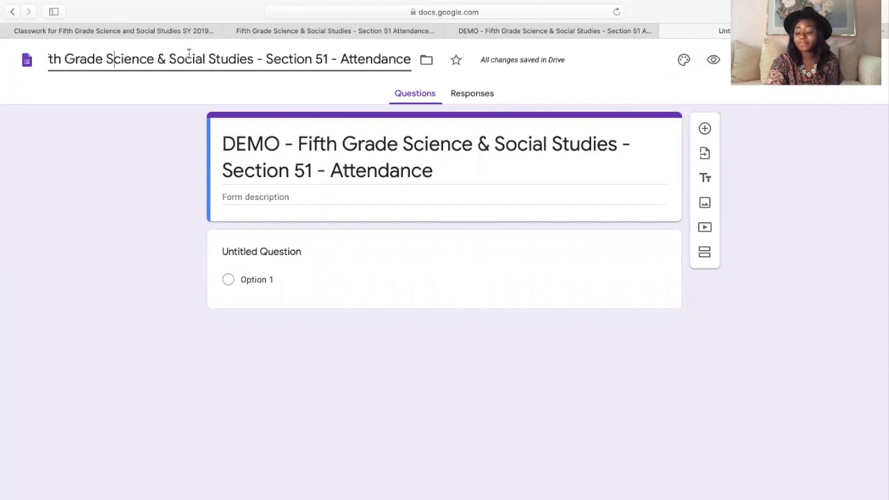
left_click(319, 199)
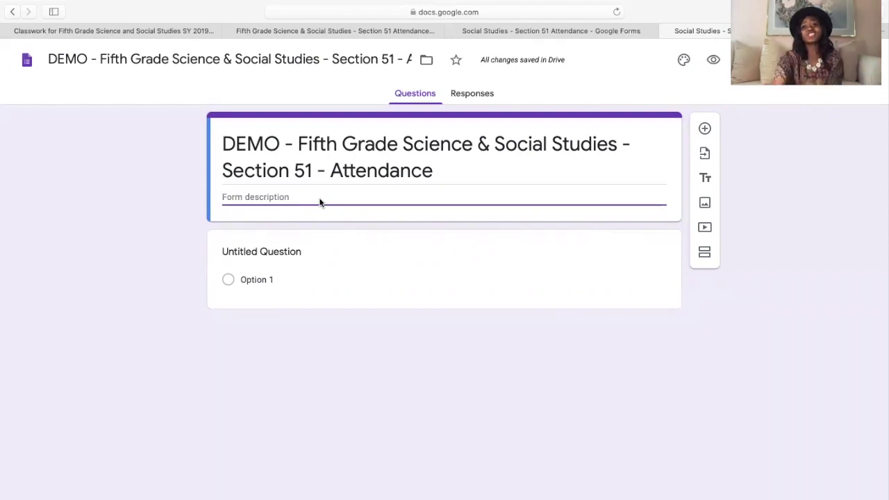
- Paste the DEMO form's attendance directions into the new form's description
left_click(517, 31)
left_click(377, 255)
key("ctrl+a")
key("super+c")
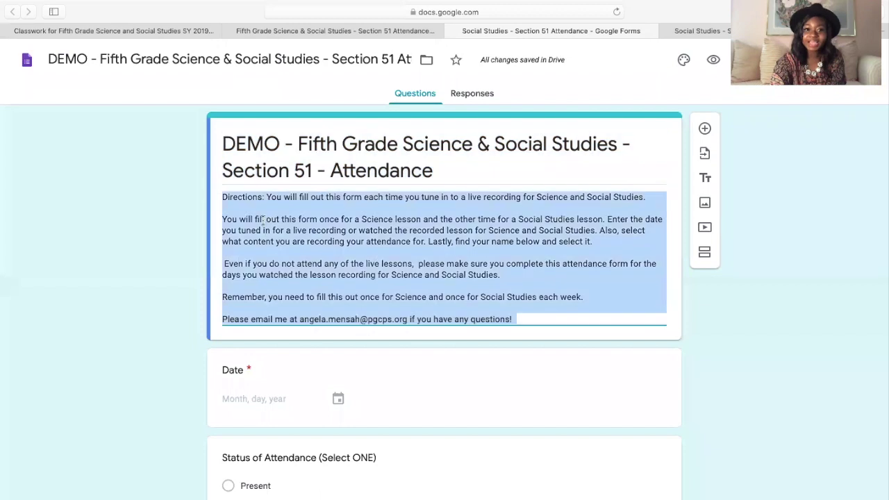
key("ctrl+Tab")
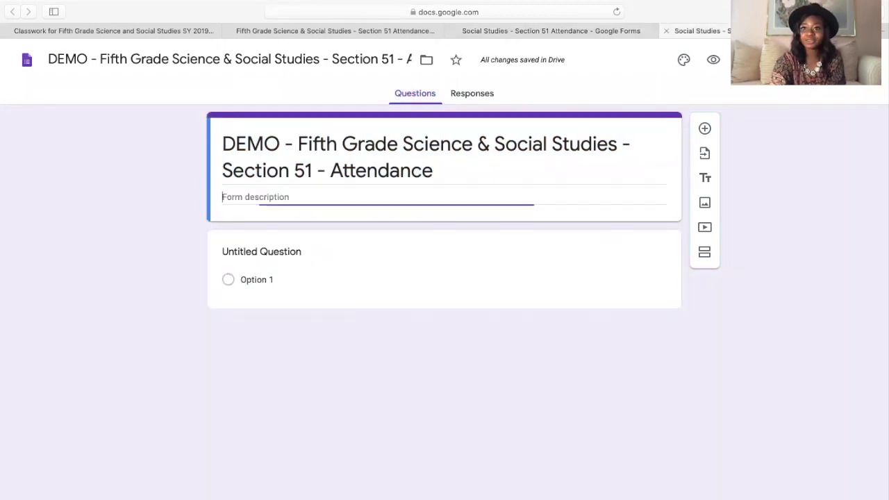
key("super+v")
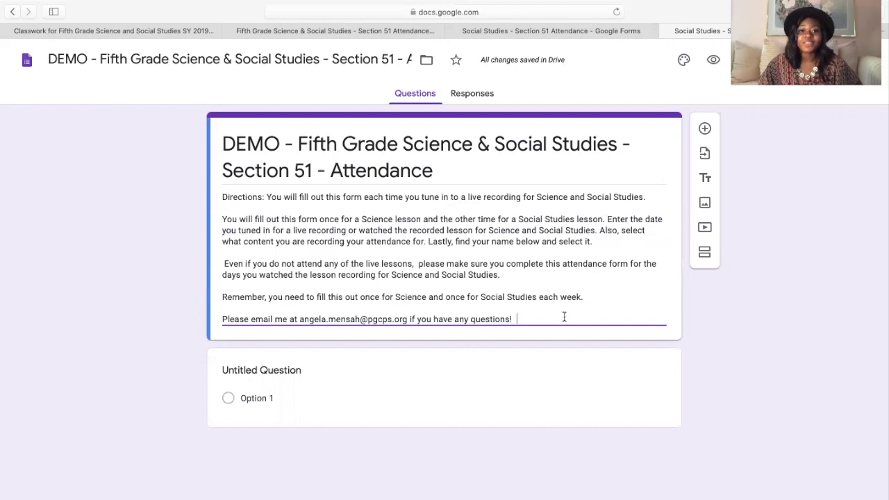
- Delete 'once', 'the other time' and 'or watched the recorded lesson' from the directions
left_click_drag(319, 220, 342, 219)
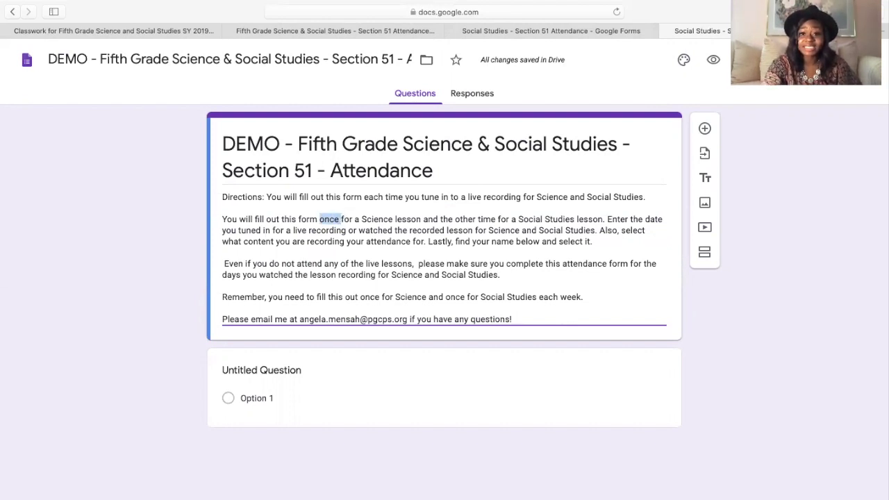
key("BackSpace")
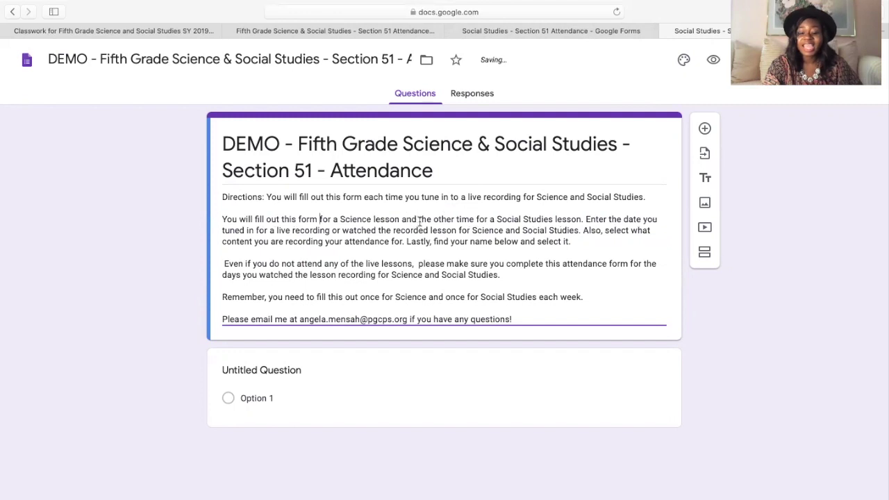
left_click_drag(419, 218, 475, 217)
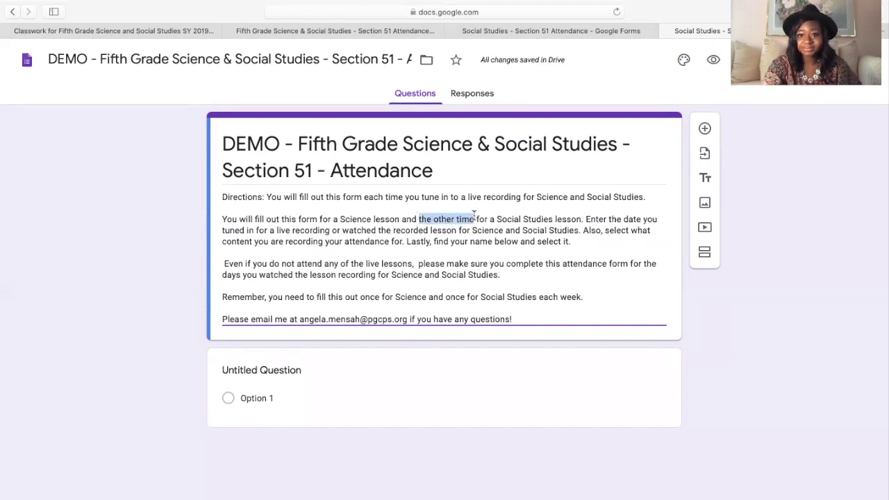
key("BackSpace")
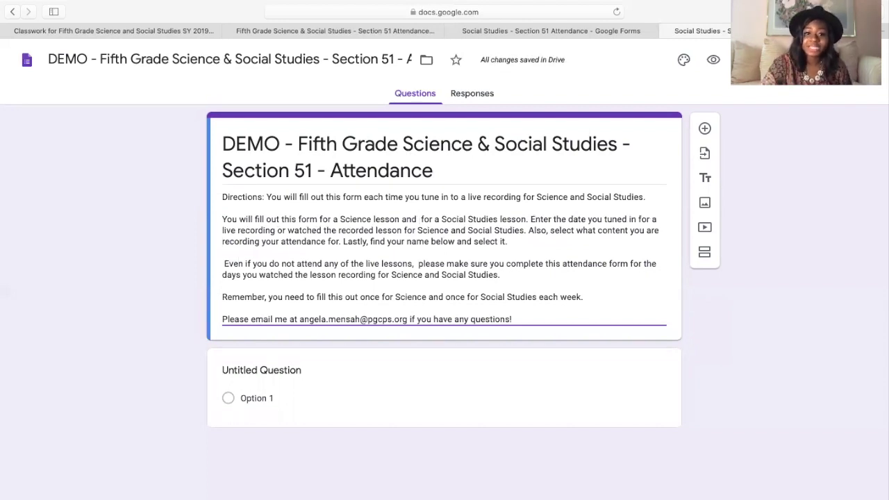
left_click_drag(278, 230, 403, 229)
key("BackSpace")
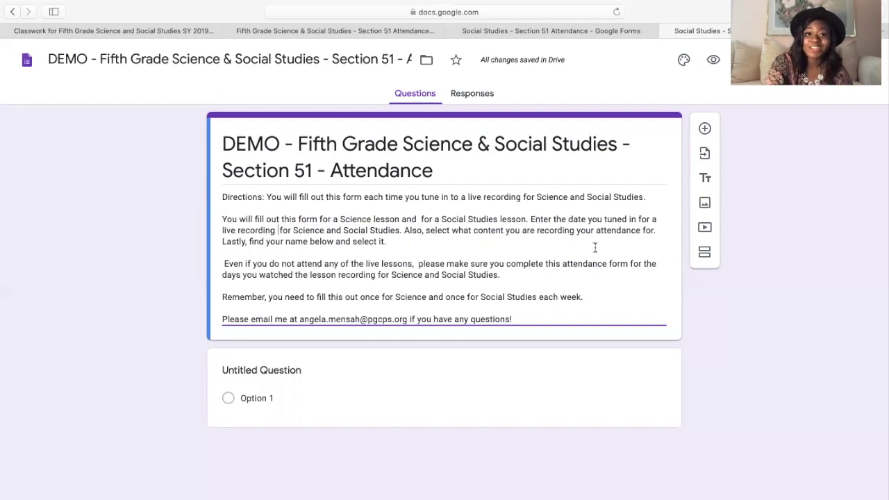
key("BackSpace")
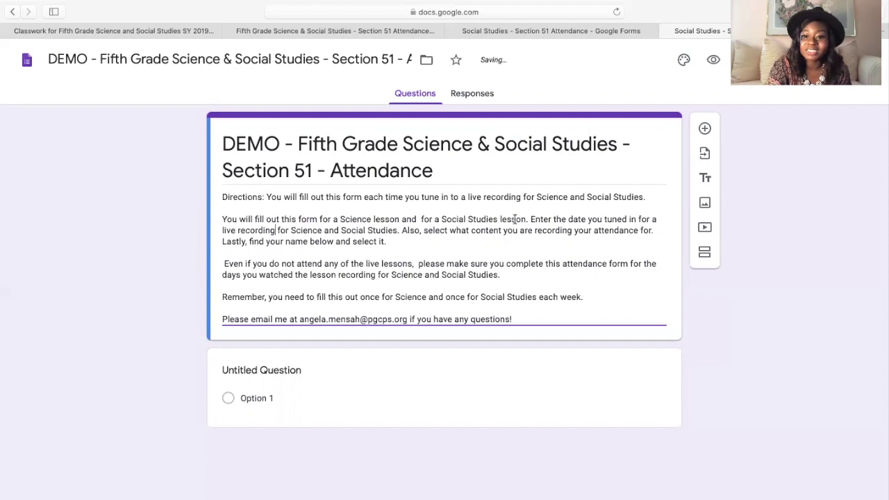
- Insert '(Science or Social Studies) that' and change 'what' to 'which' in the directions
left_click(500, 230)
type("(Sci")
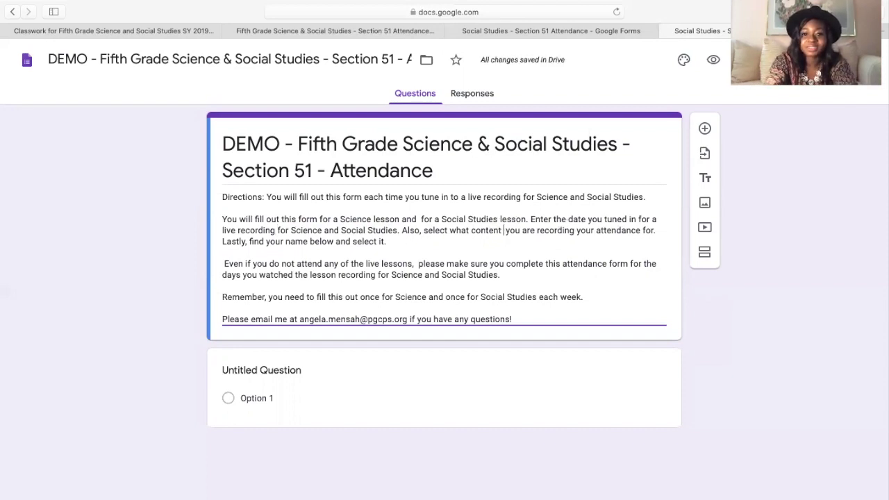
type("ence or Social")
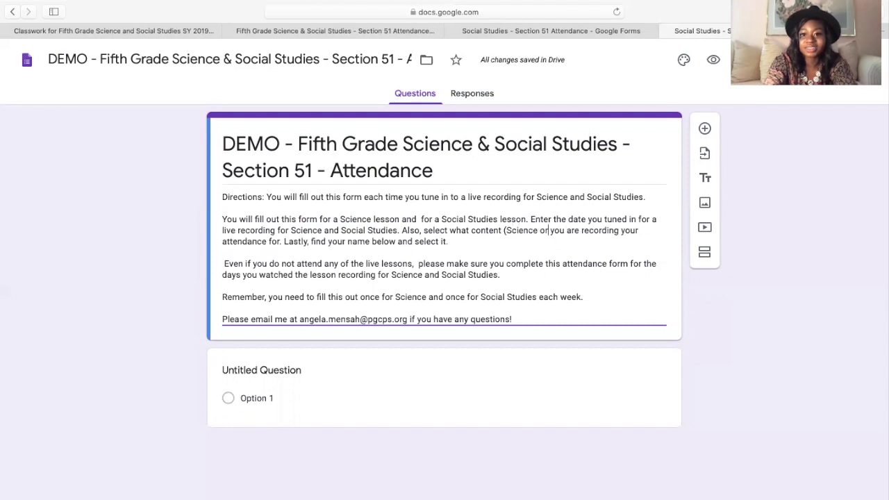
type(" Studies")
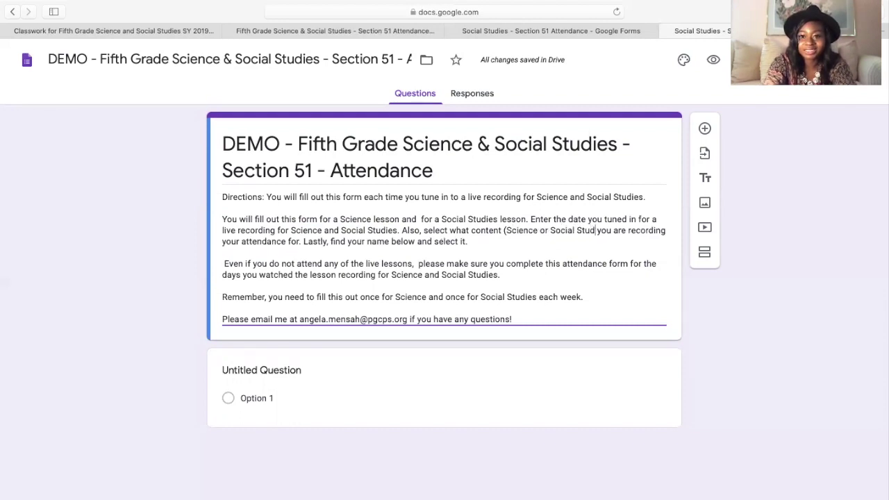
type(")")
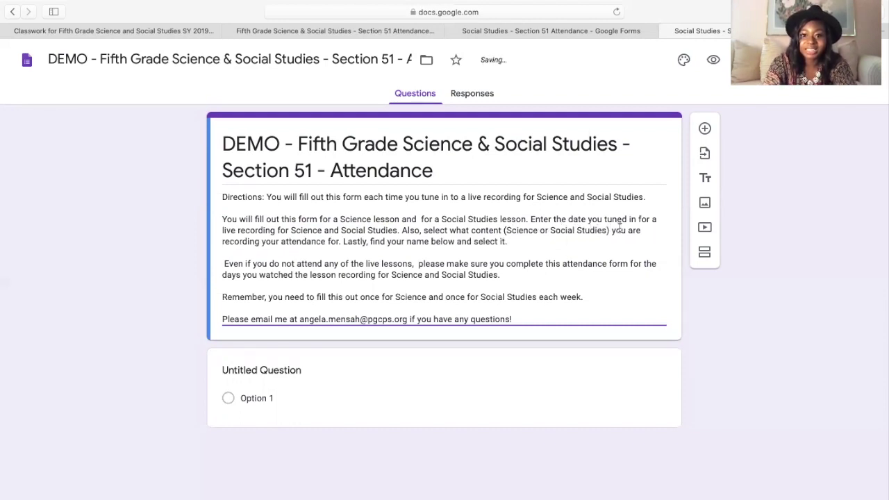
type(" that")
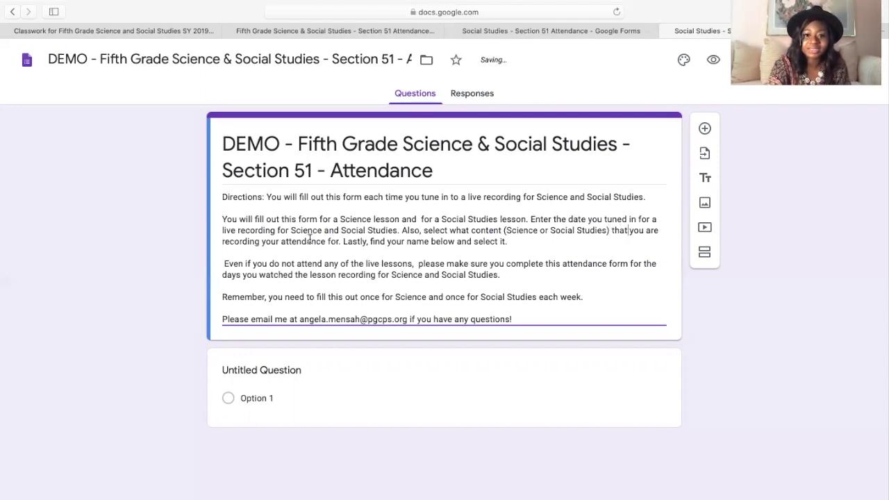
left_click_drag(329, 241, 339, 240)
key("BackSpace")
key("BackSpace")
double_click(459, 230)
type("which")
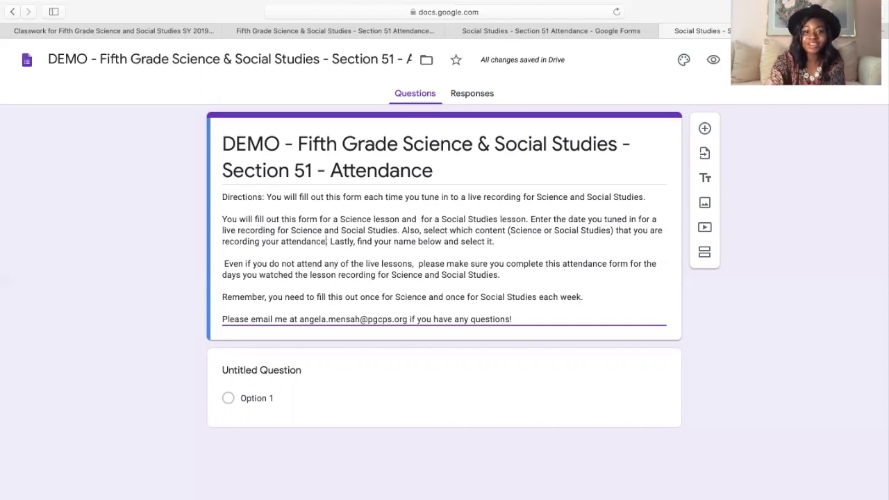
type("for.")
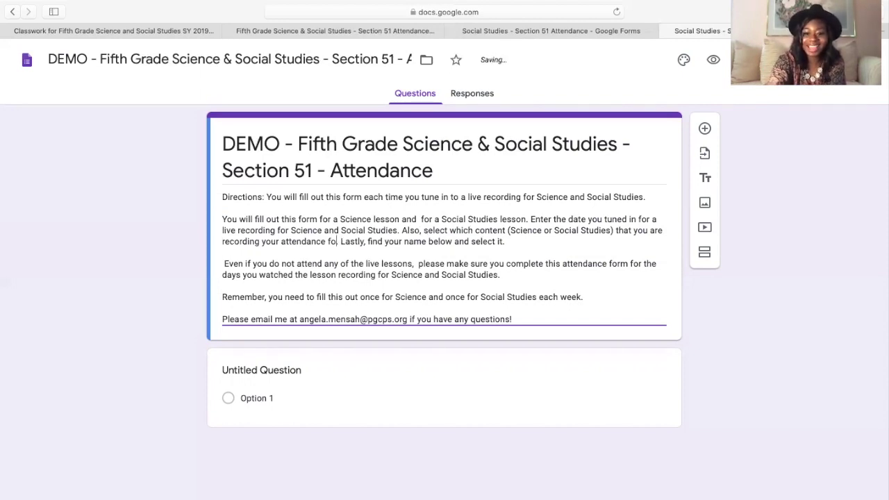
key("BackSpace")
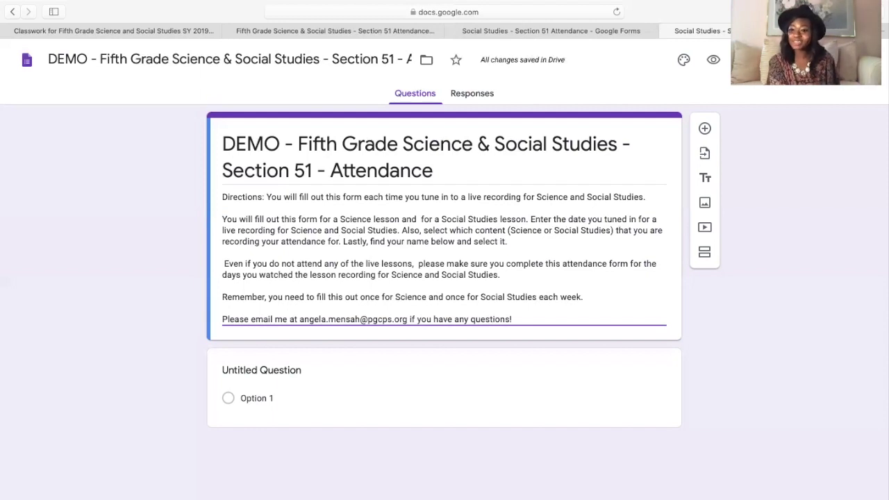
type(".")
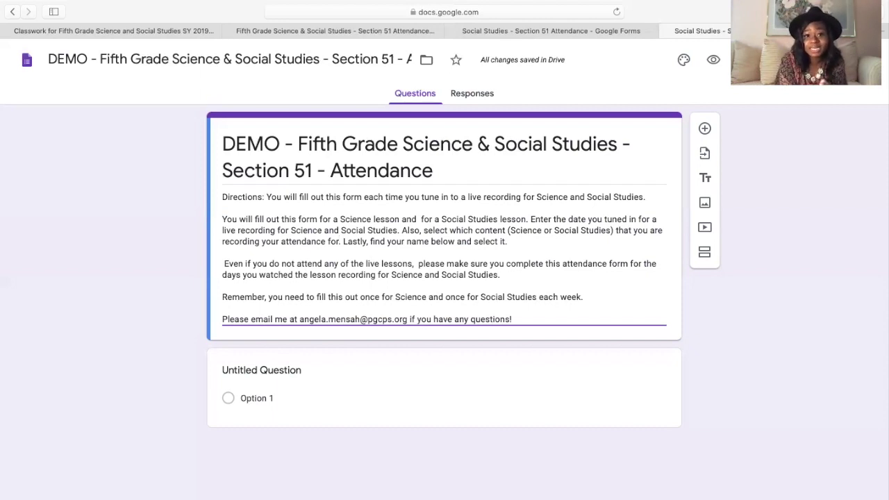
type(".")
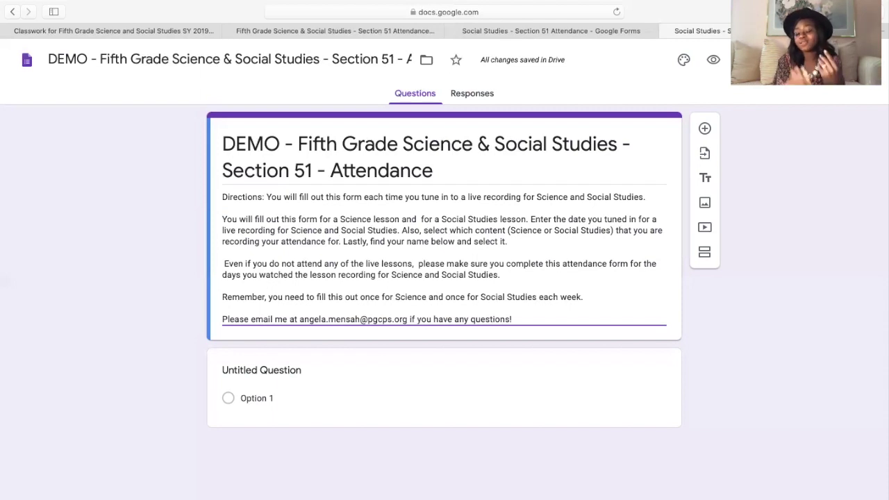
type(".")
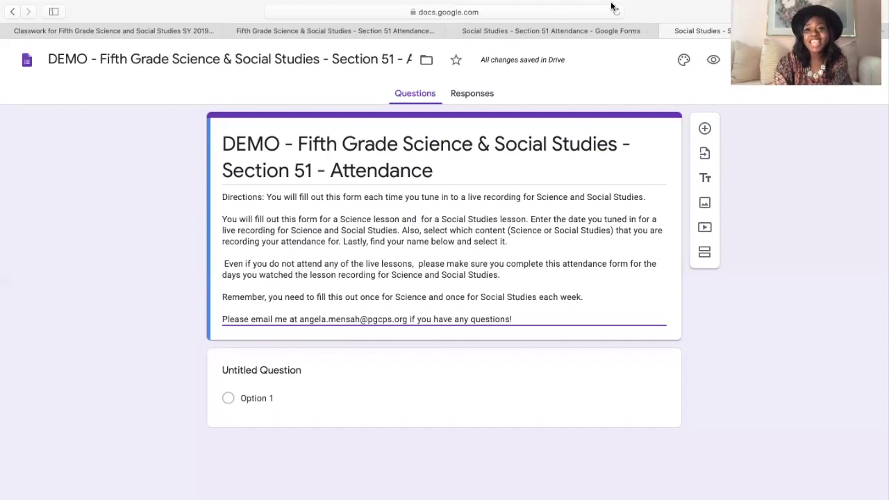
- Change the untitled question's type to Date
left_click(586, 33)
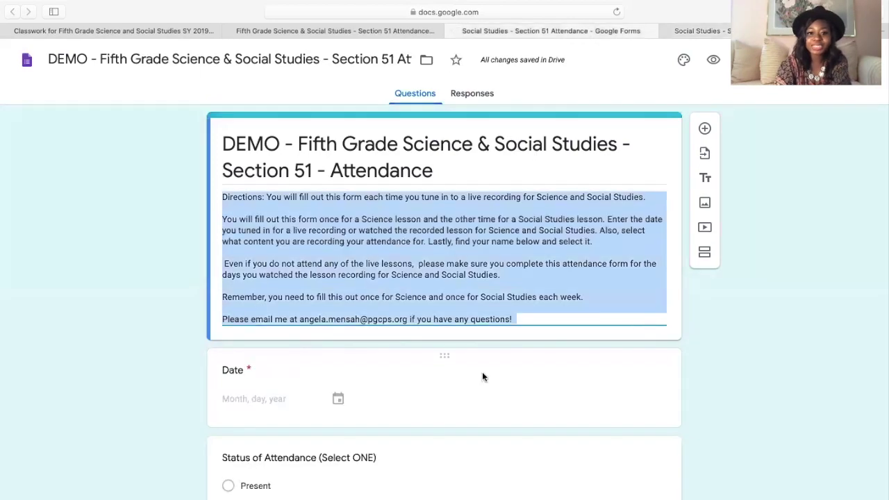
scroll(482, 371, "down", 3)
left_click(668, 31)
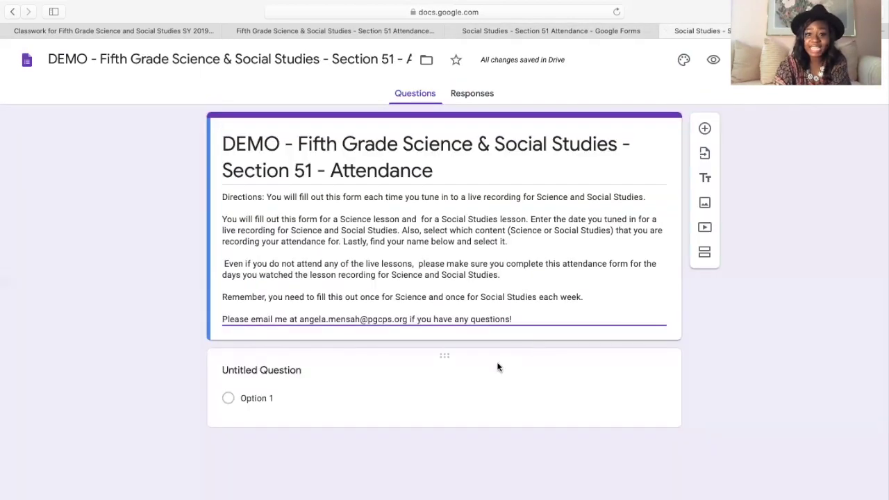
left_click(496, 367)
left_click(651, 379)
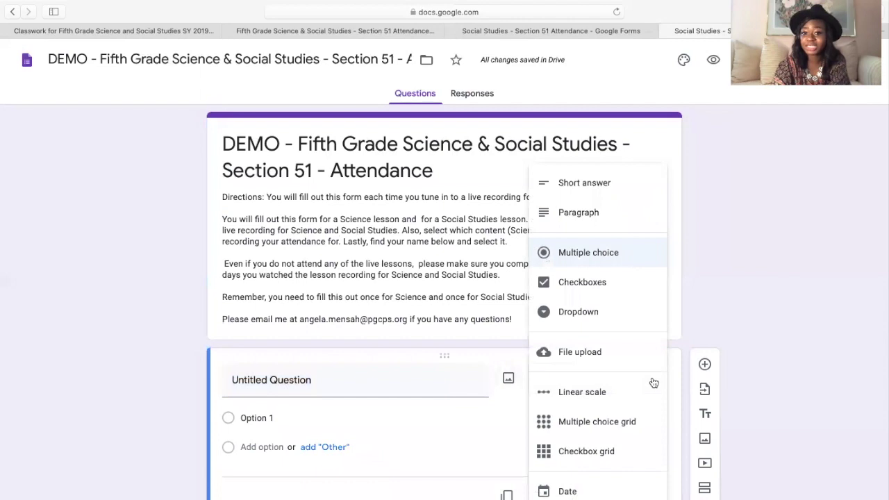
left_click(463, 386)
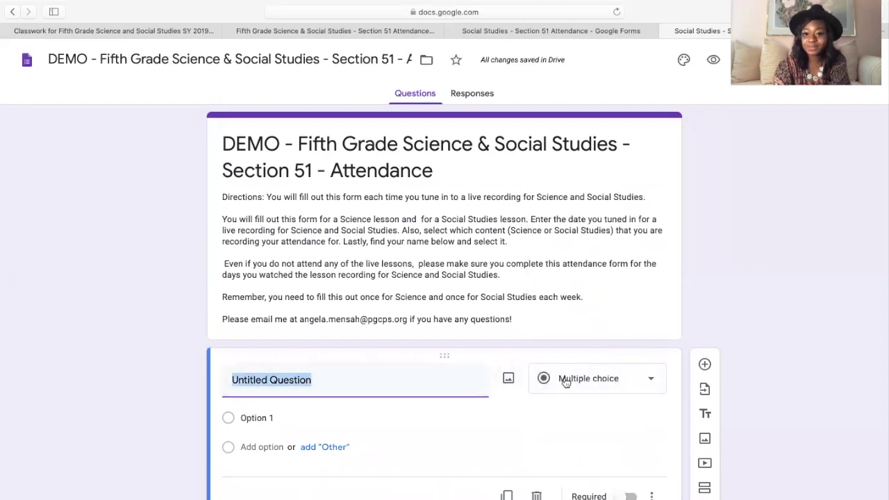
left_click(645, 381)
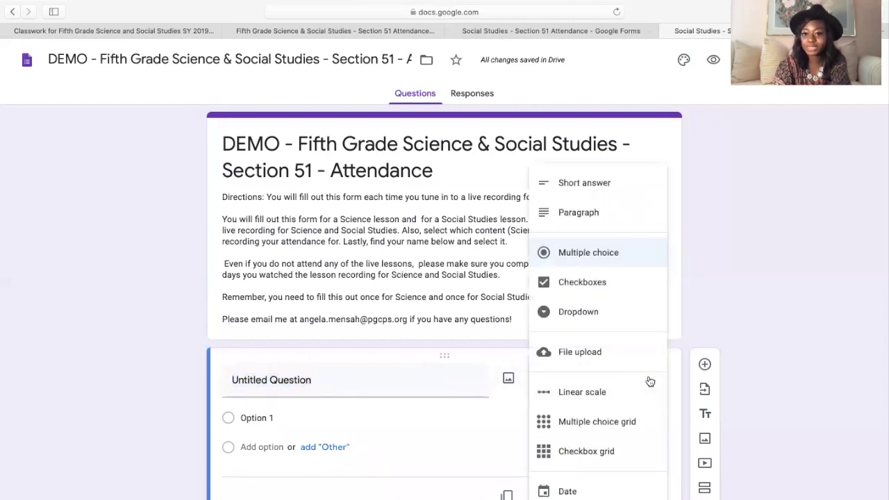
left_click(584, 491)
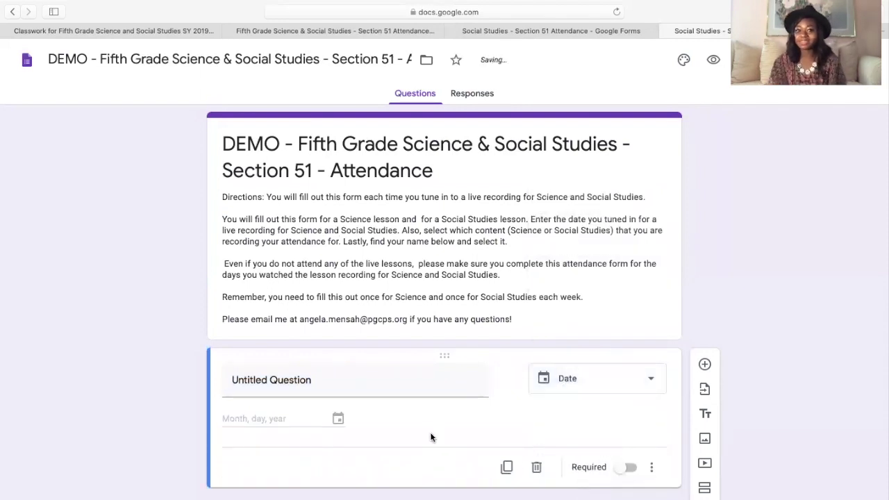
- Title the question Date, make it required, and add a new question below
left_click(572, 45)
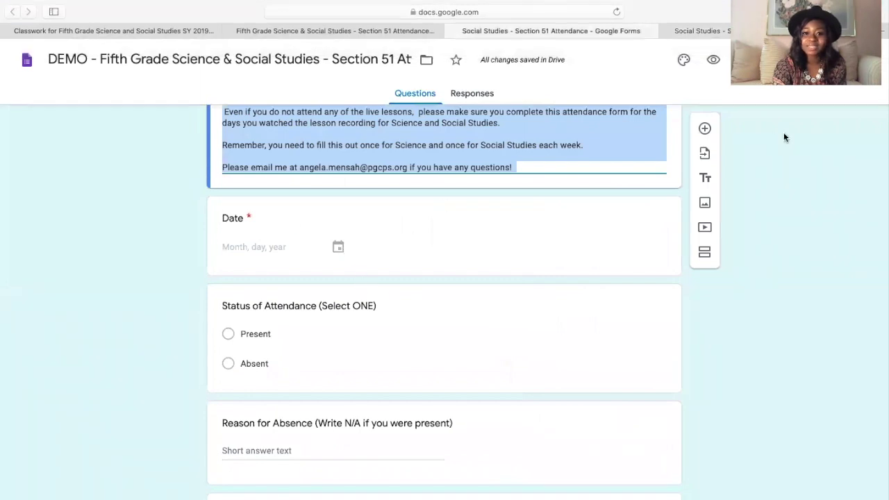
left_click(694, 30)
left_click(385, 377)
type("Date")
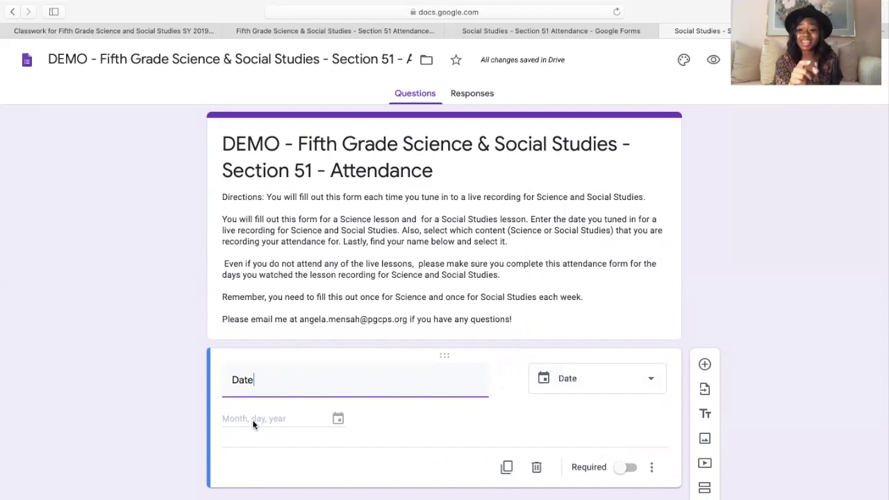
left_click(336, 416)
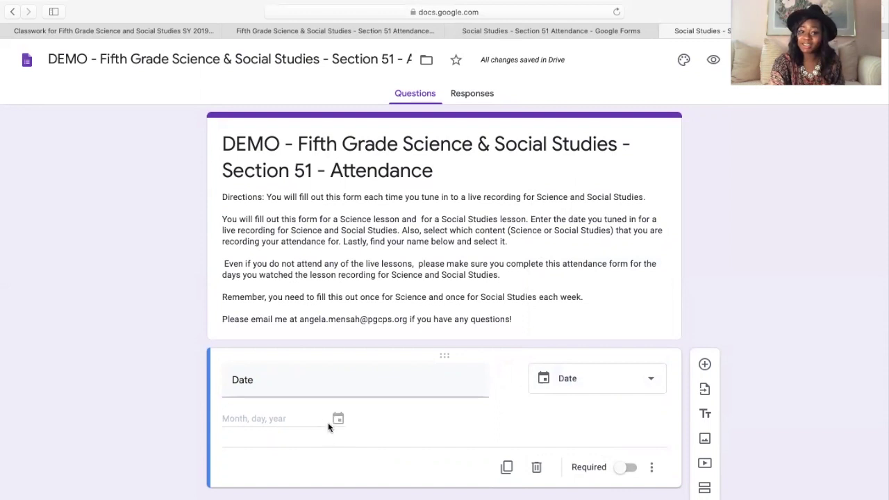
left_click(625, 466)
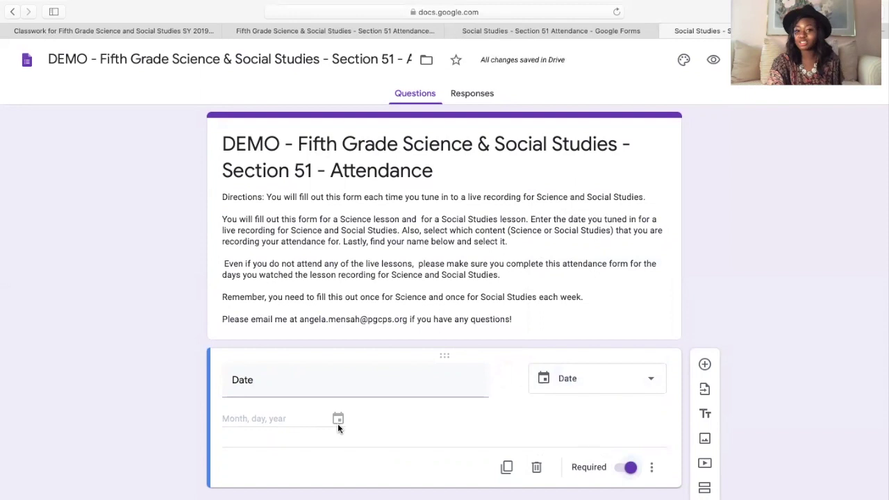
left_click(704, 365)
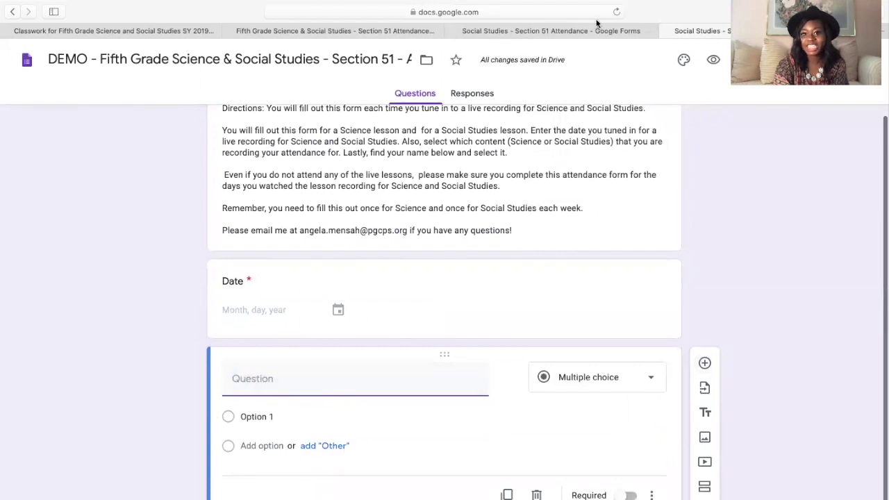
- Copy the 'Status of Attendance (Select ONE)' title from the sample form into the new question
key("super+z")
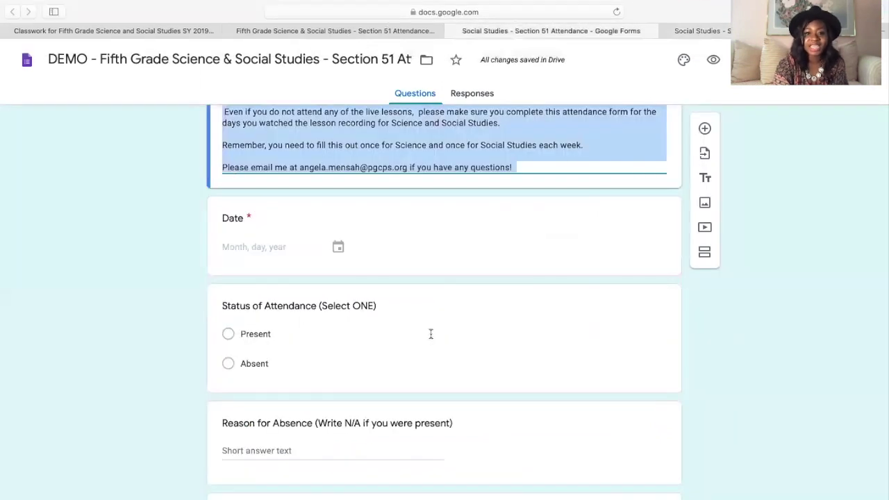
scroll(430, 334, "down", 3)
left_click(325, 206)
key("super+c")
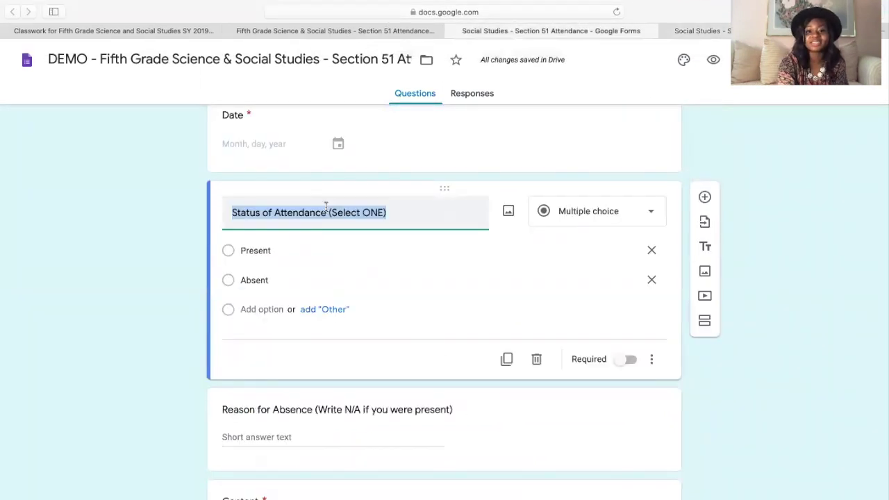
left_click(729, 36)
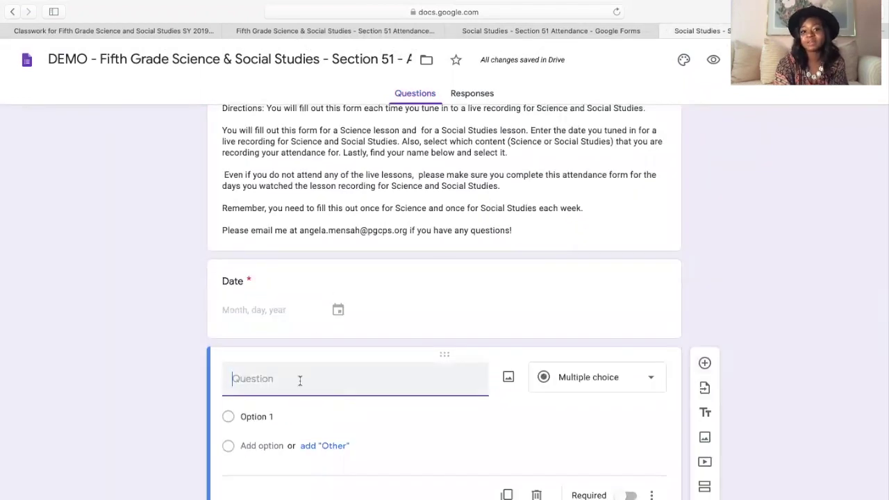
key("super+v")
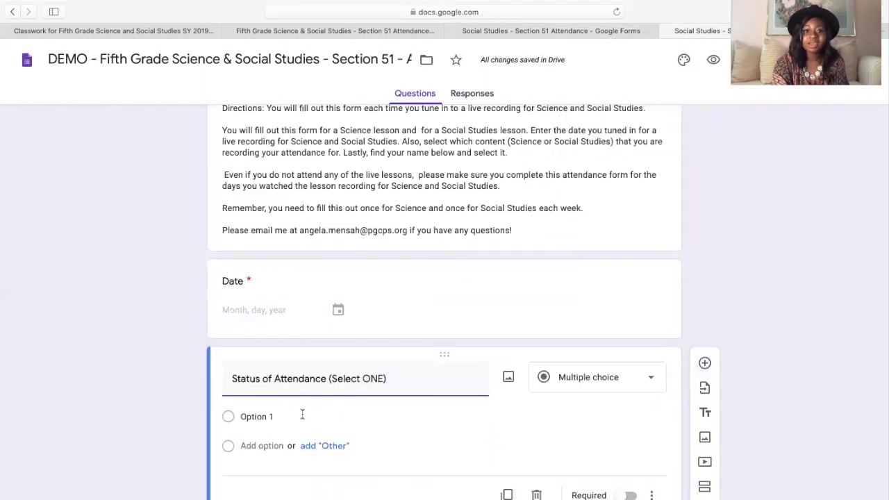
- Give the question the options Present and Absent and make it required
left_click(296, 413)
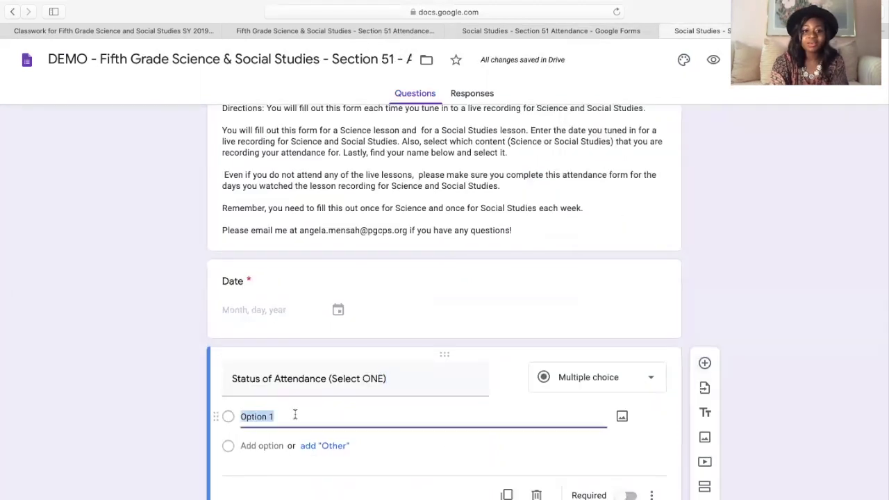
type("Present")
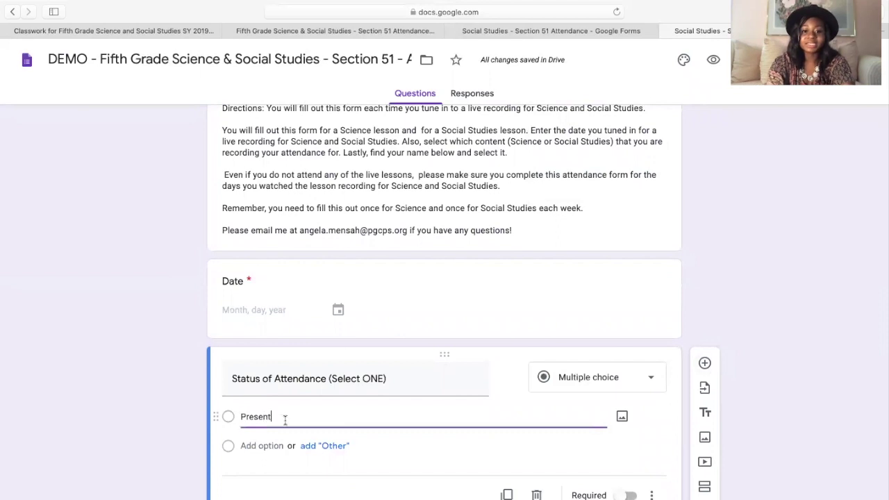
left_click(258, 445)
type("Absent")
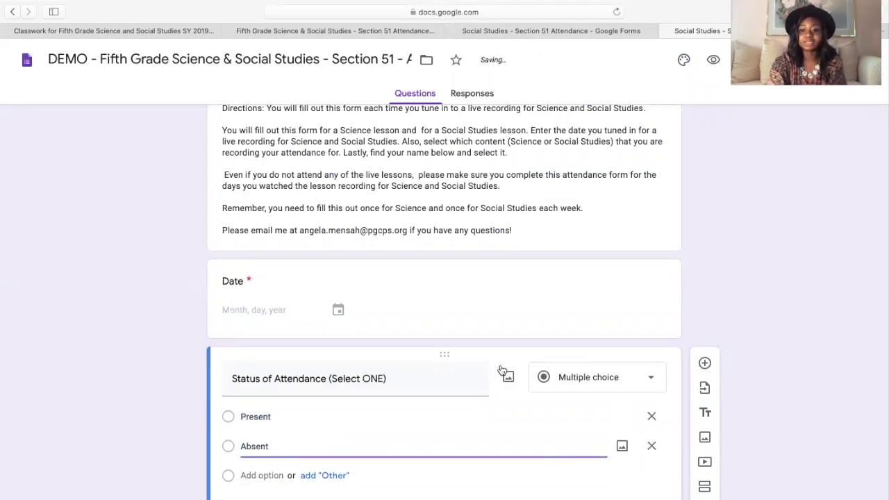
scroll(500, 368, "down", 1)
left_click(628, 495)
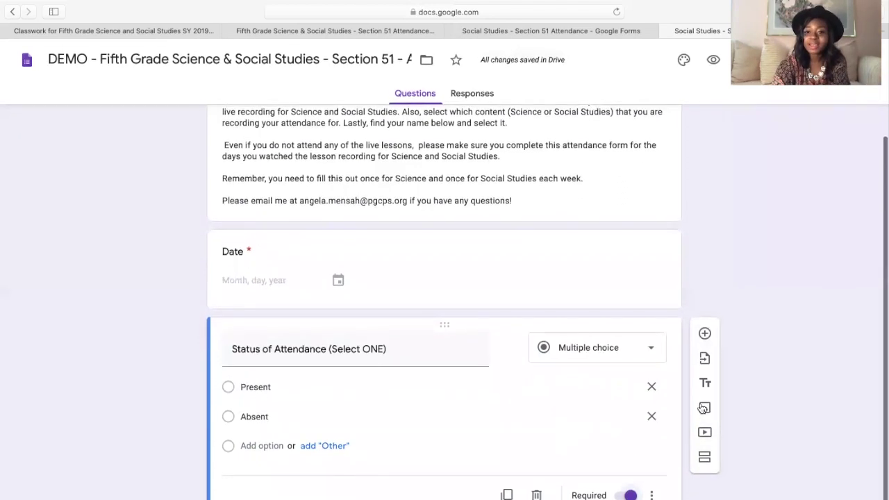
- Add a required 'Reason for Absence (Write N/A if you were present)' question, then another question
left_click(704, 333)
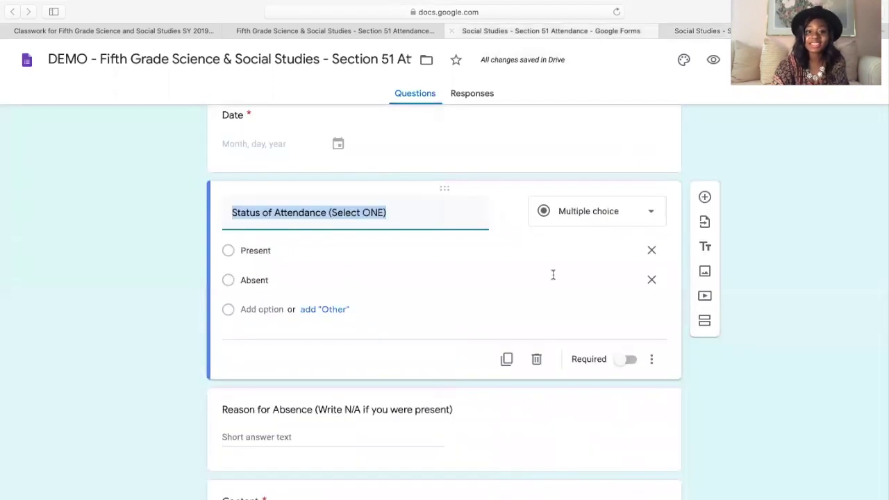
scroll(552, 273, "down", 3)
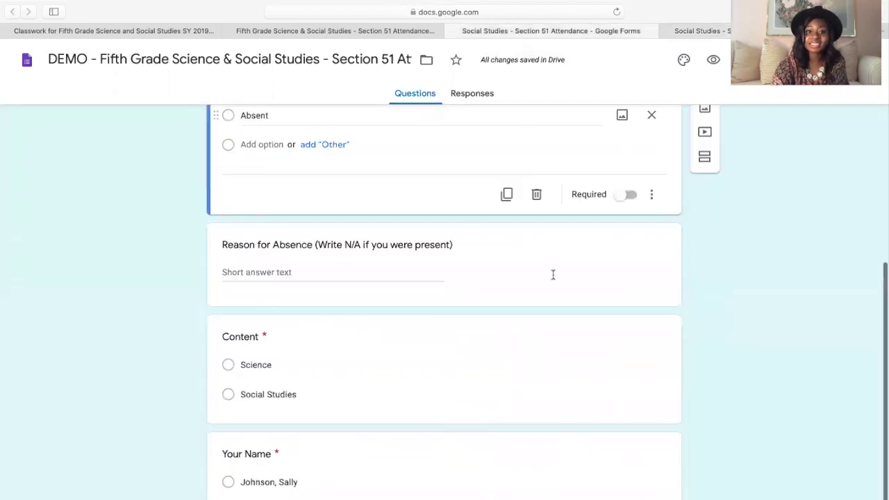
left_click(381, 222)
key("super+c")
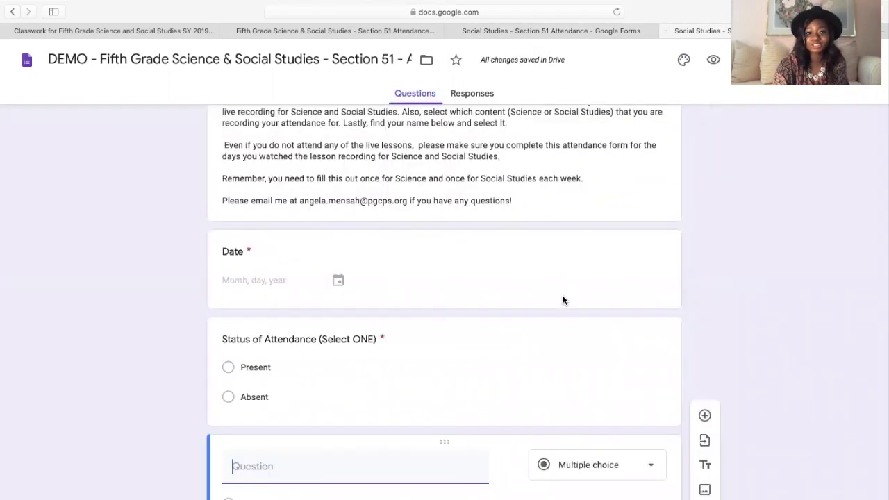
scroll(369, 371, "down", 2)
key("super+v")
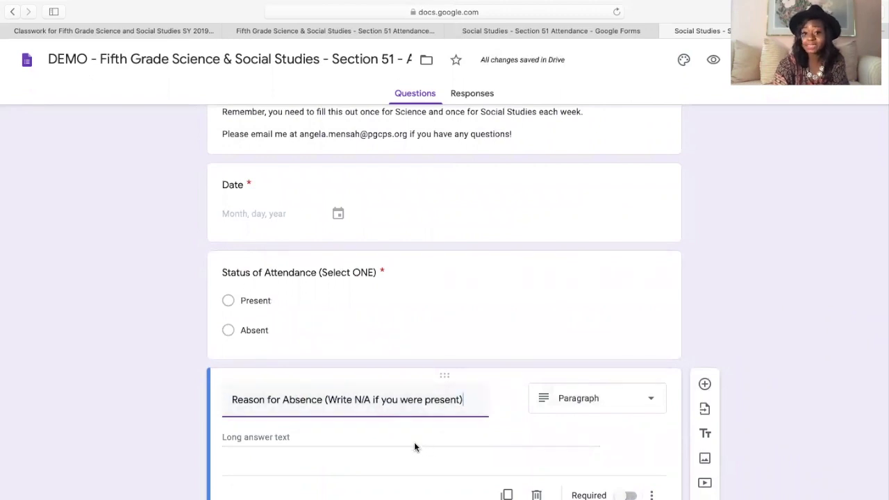
left_click(627, 495)
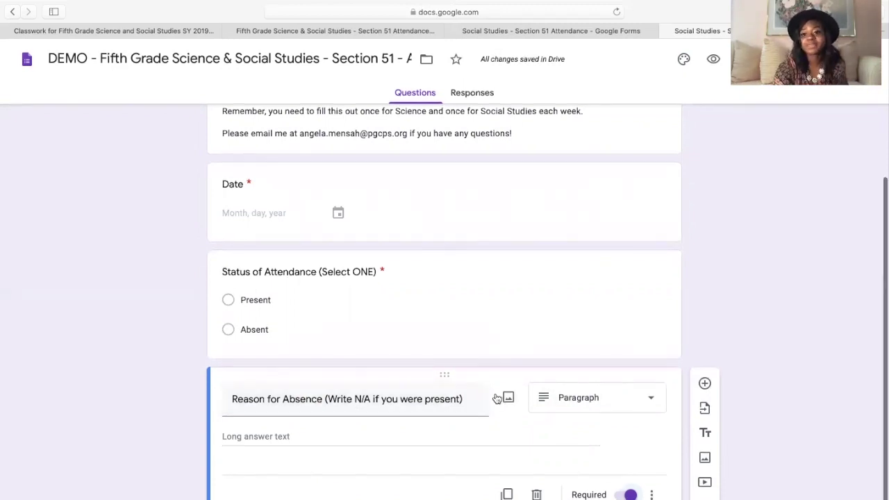
left_click(706, 384)
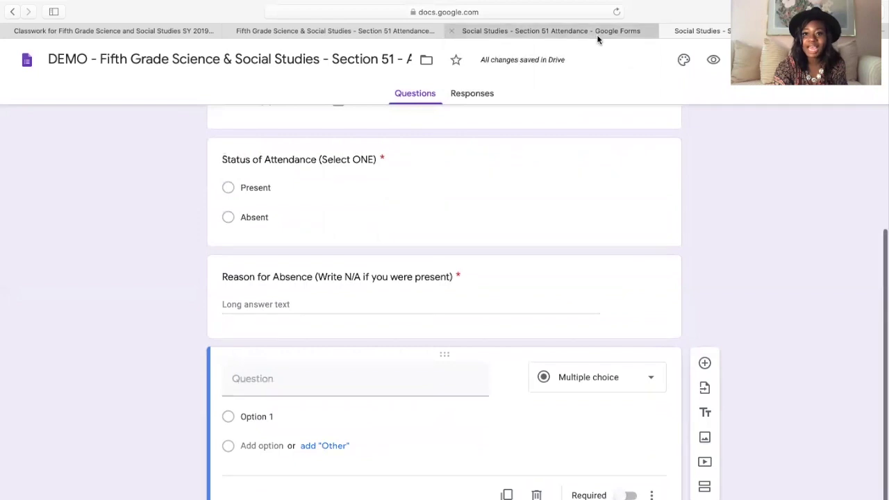
- Title the new question Content with the options Science and Social Studies
left_click(597, 34)
scroll(461, 321, "up", 1)
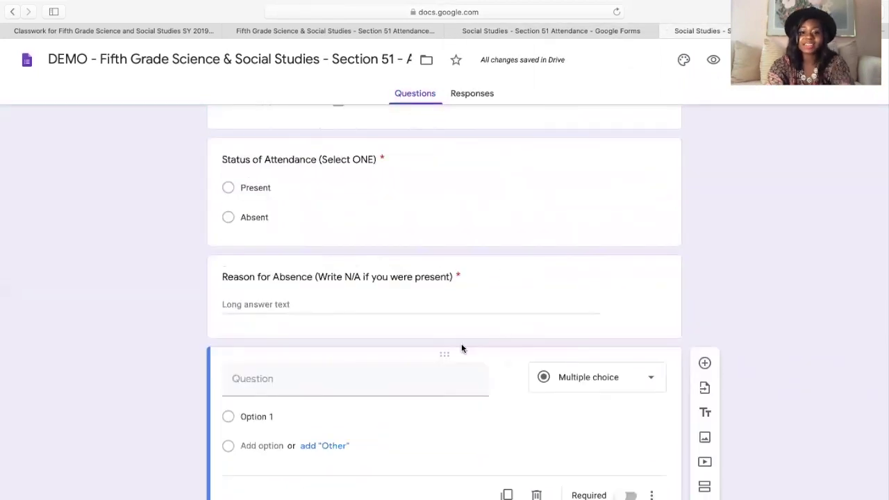
left_click(389, 386)
type("Content")
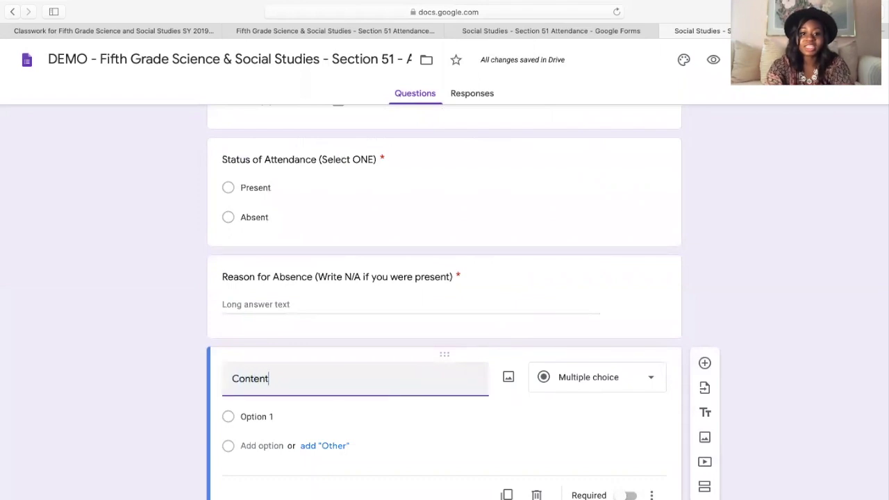
left_click(262, 418)
type("Science")
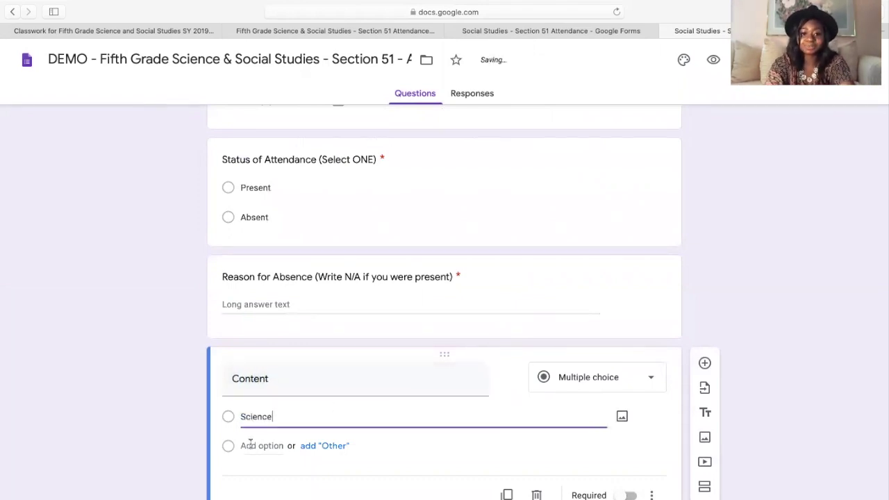
left_click(250, 446)
type("Soci")
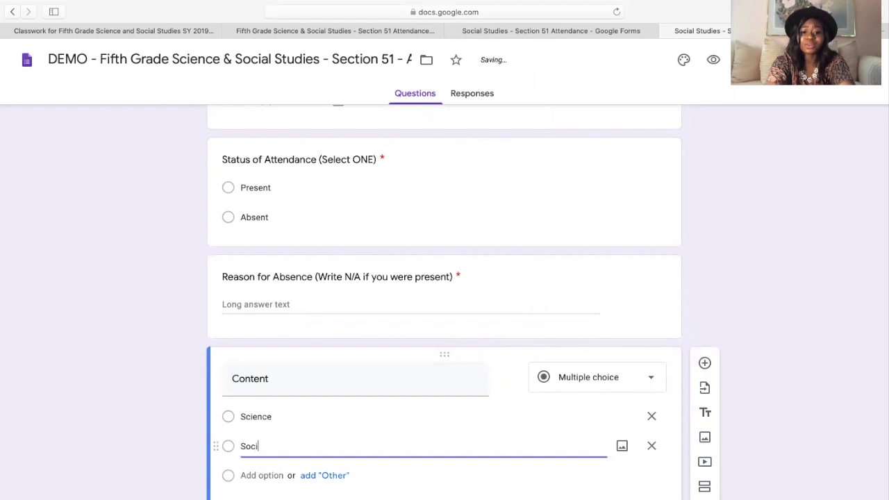
type("al So")
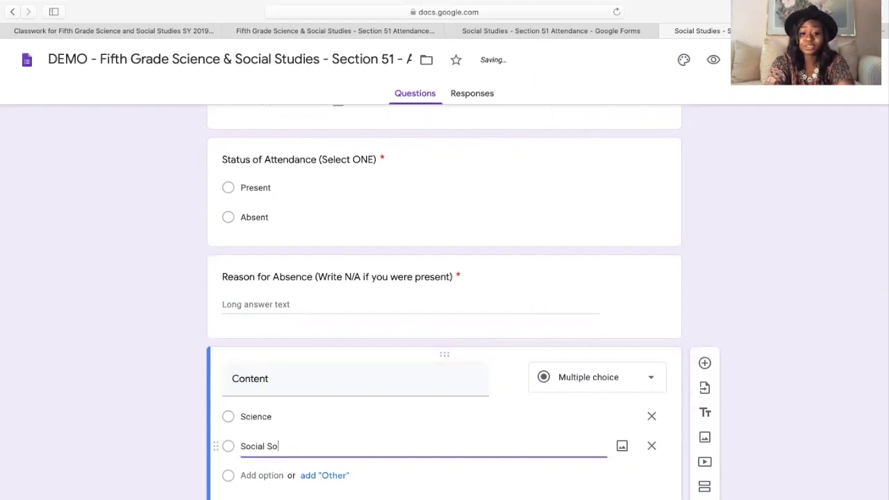
key("BackSpace")
type("tudies")
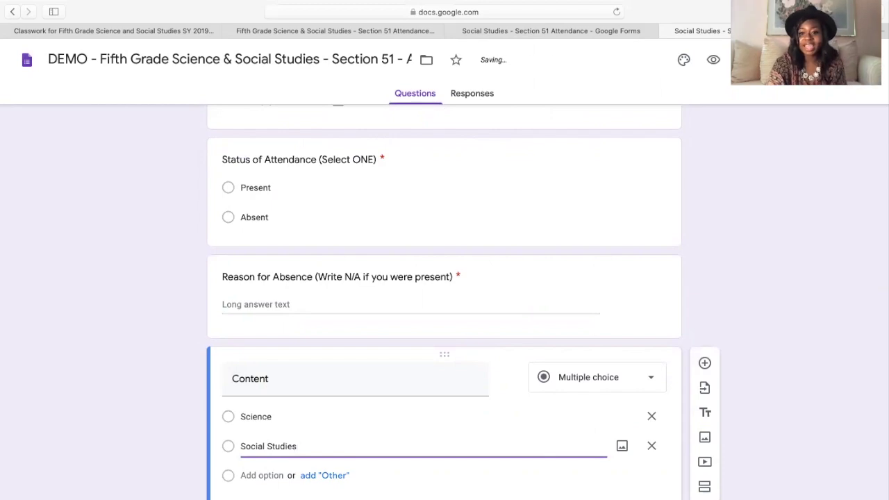
left_click(782, 60)
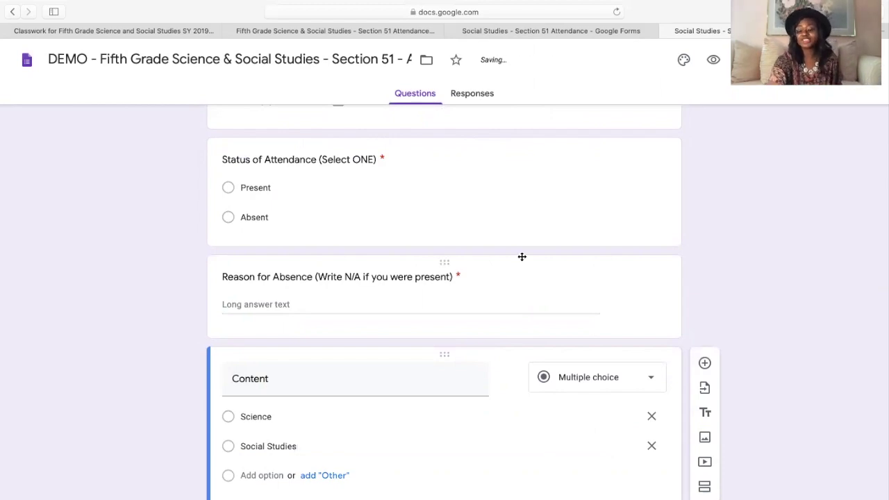
- Scroll through the form and compare it against the other attendance form
scroll(521, 256, "up", 5)
scroll(513, 386, "down", 1)
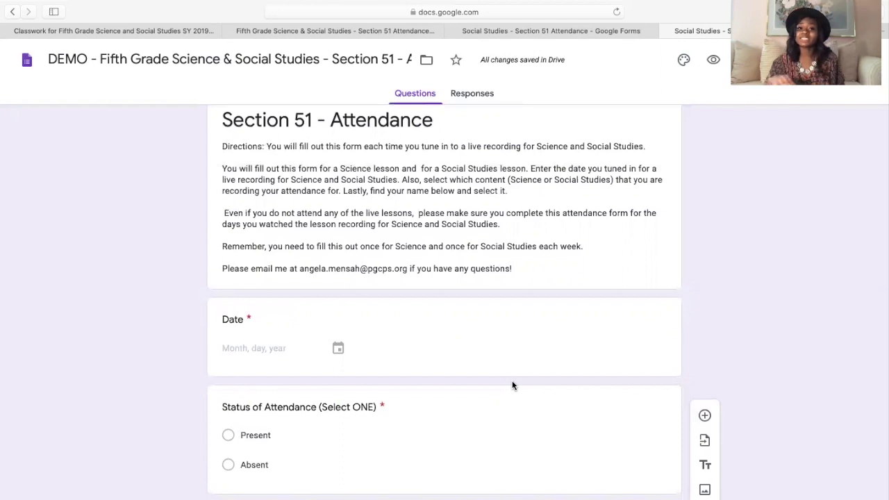
scroll(513, 385, "down", 3)
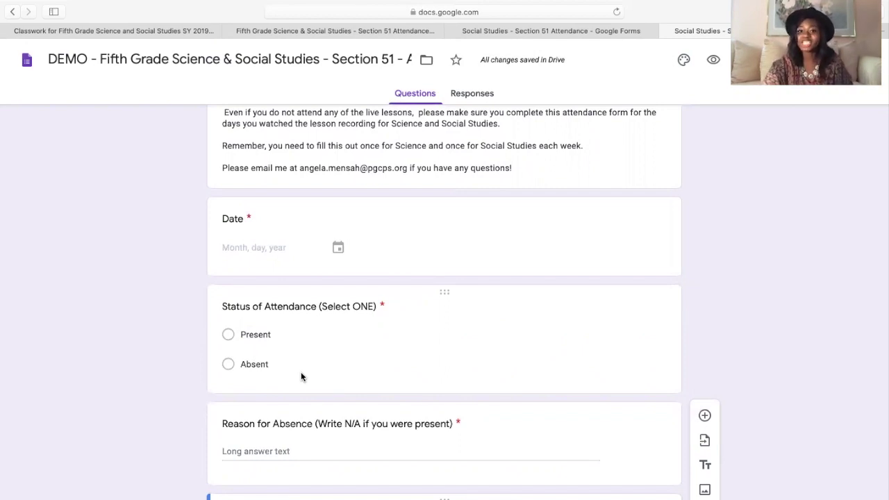
scroll(301, 375, "down", 5)
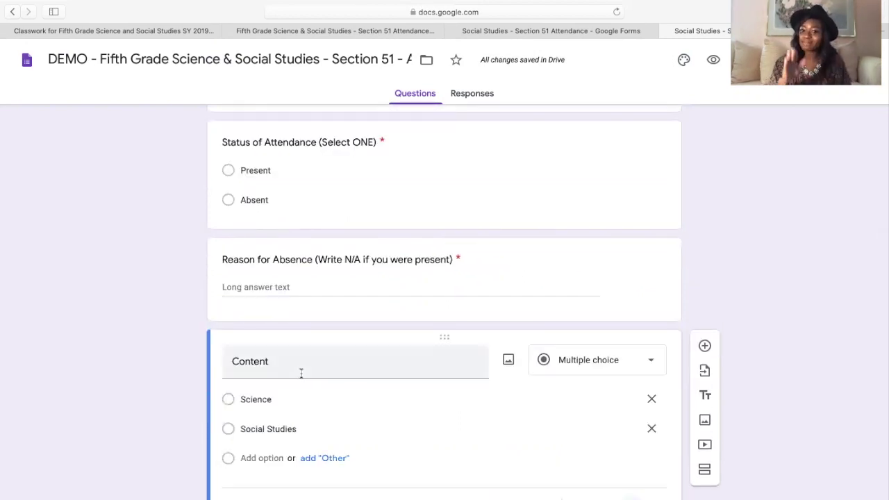
left_click(564, 29)
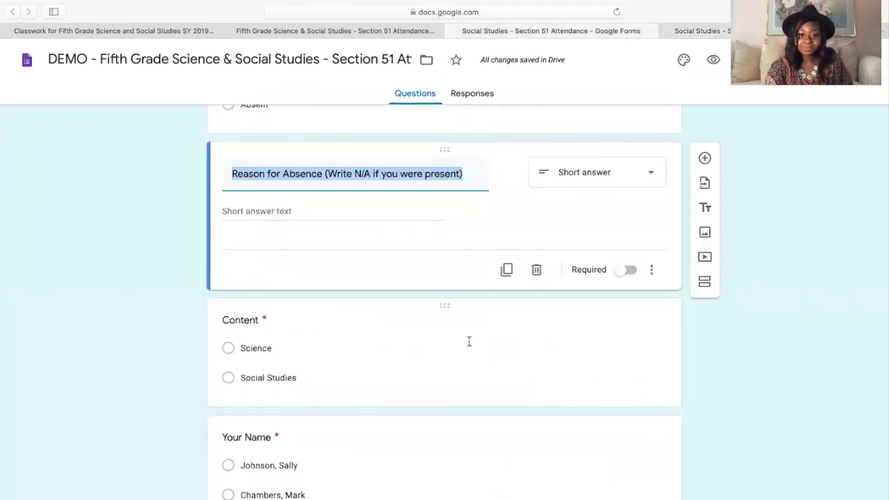
scroll(300, 425, "down", 1)
left_click(694, 31)
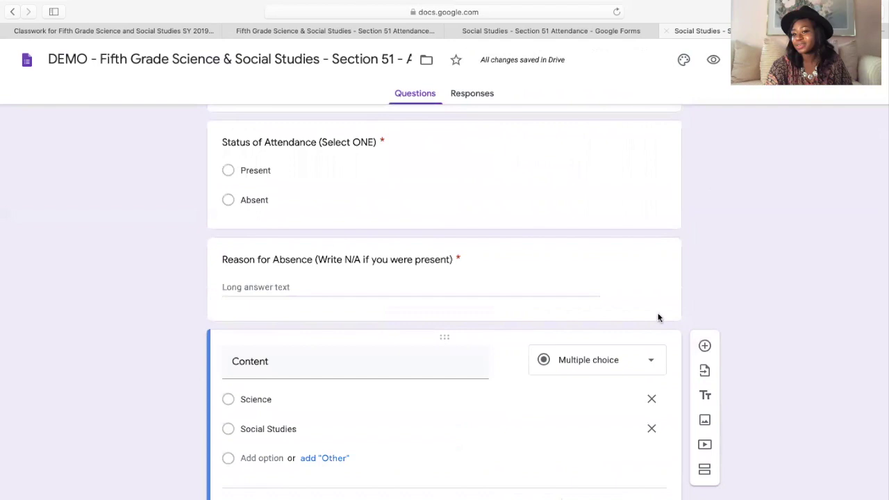
- Add a multiple-choice question titled Your Name below Content
left_click(705, 334)
type("Your ")
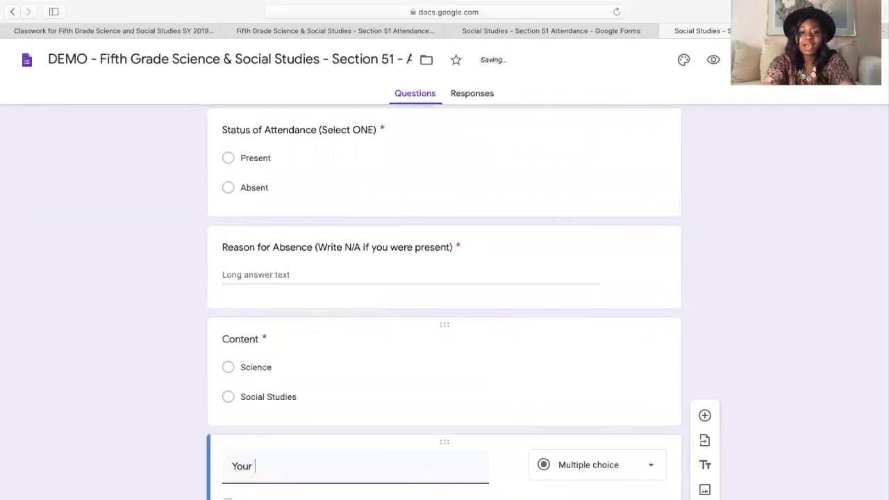
type("Name")
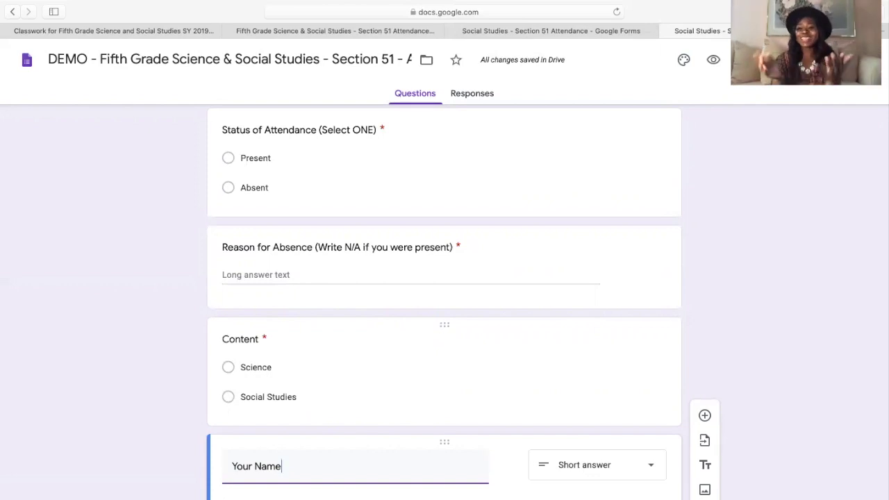
scroll(643, 396, "down", 2)
left_click(643, 396)
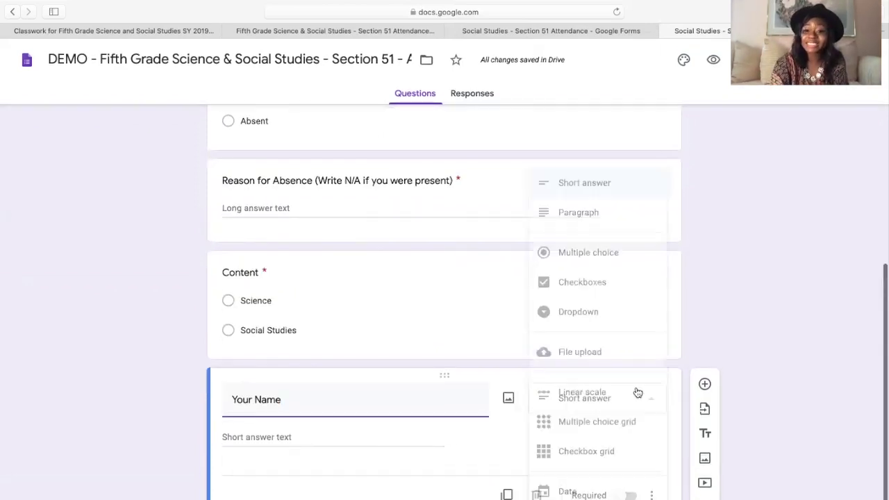
left_click(602, 254)
- Enter two student names as the options and make the question required
left_click(286, 443)
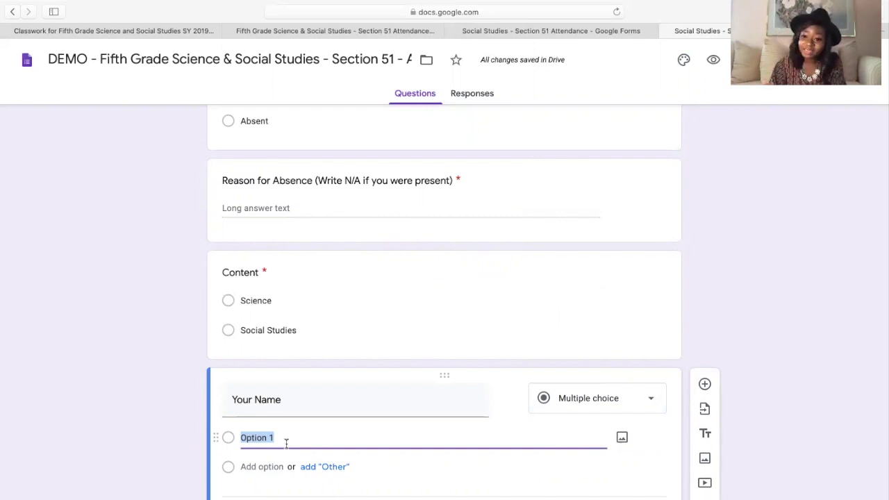
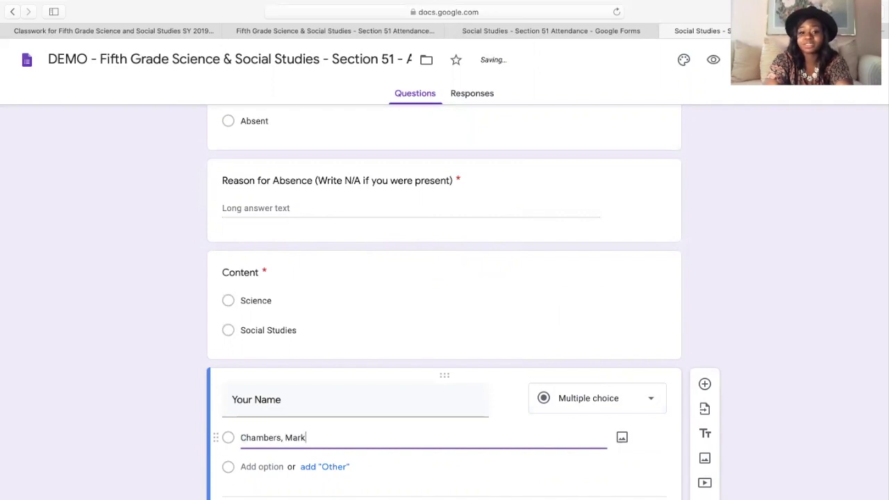
left_click(248, 467)
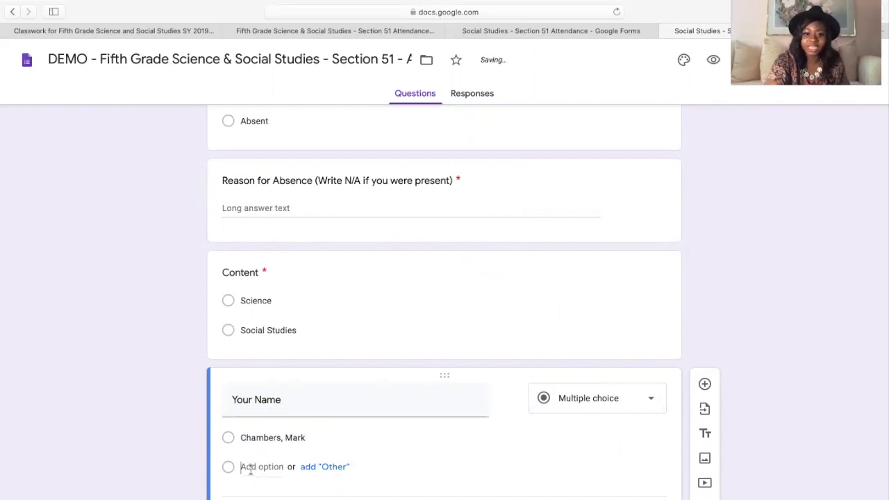
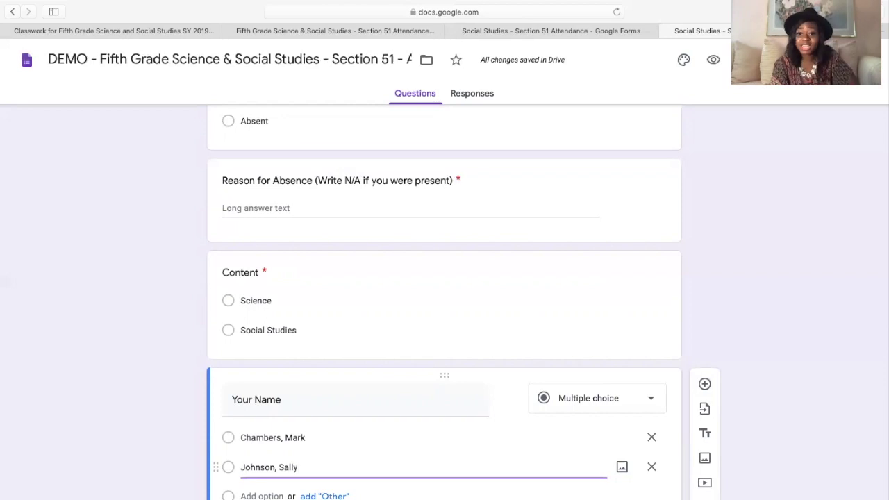
scroll(254, 478, "down", 2)
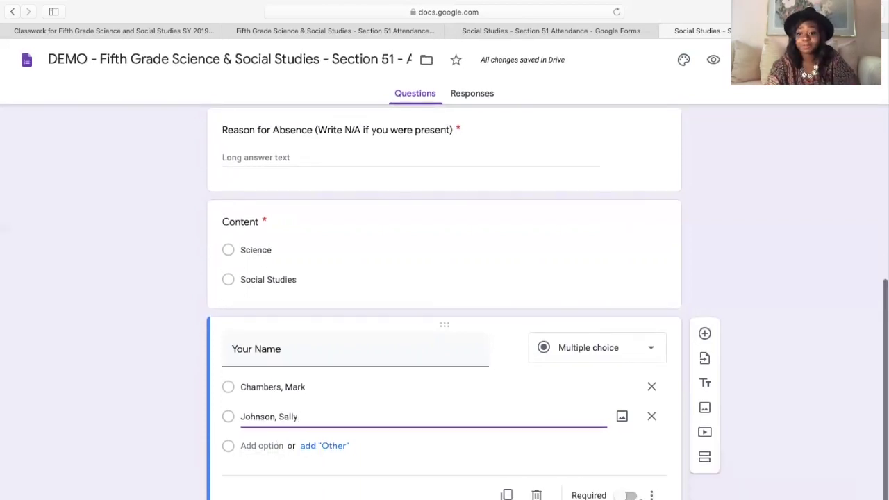
left_click(620, 495)
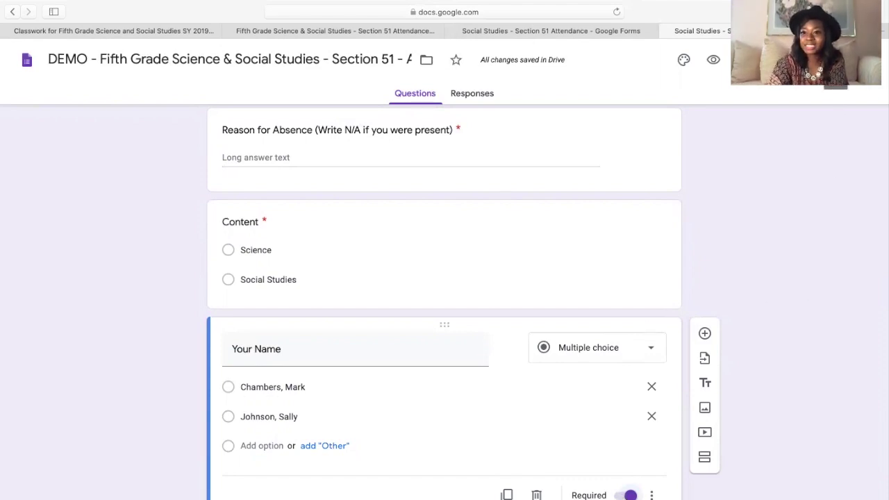
- Turn on Collect email addresses and Response receipts (if respondent requests it) in Settings, then save
left_click(743, 60)
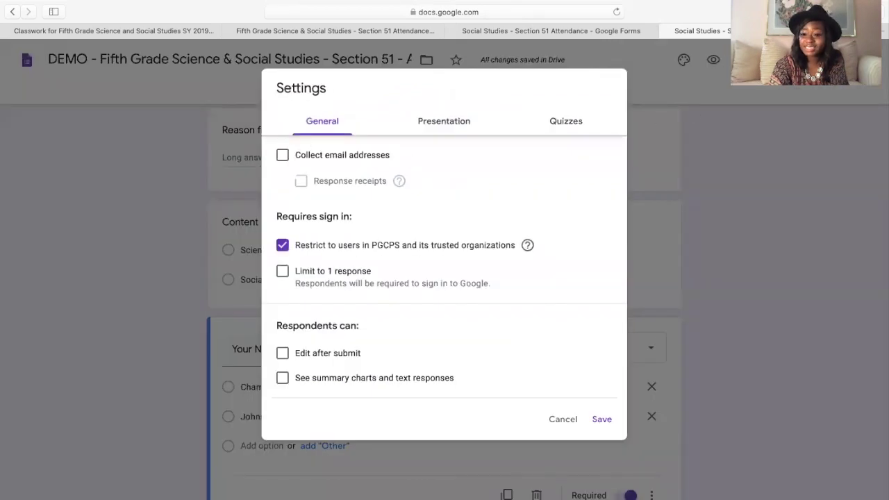
left_click(283, 155)
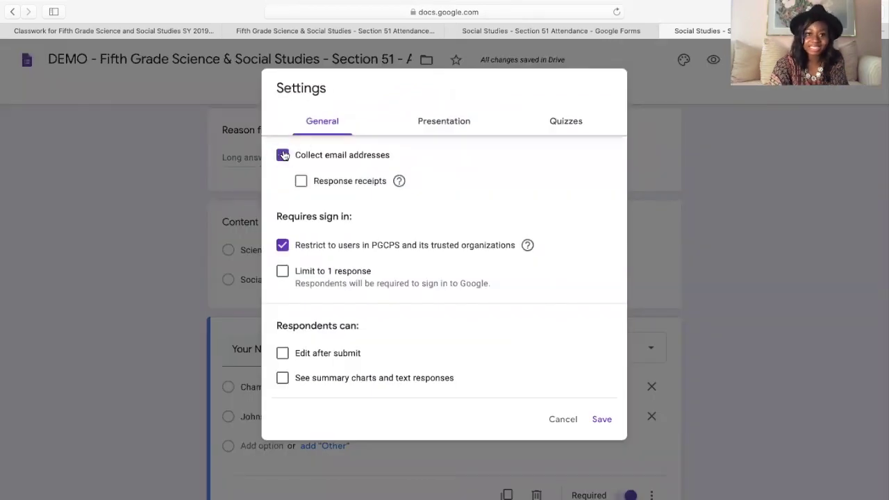
left_click(300, 182)
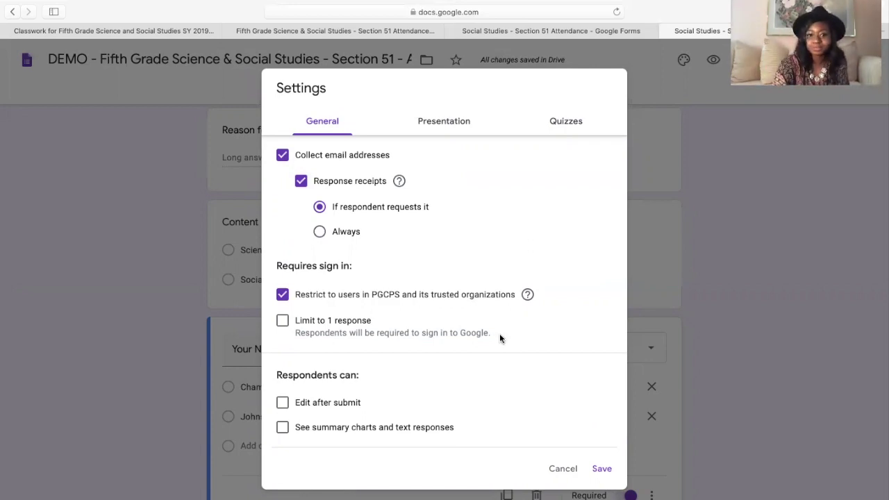
left_click(601, 470)
scroll(591, 423, "up", 5)
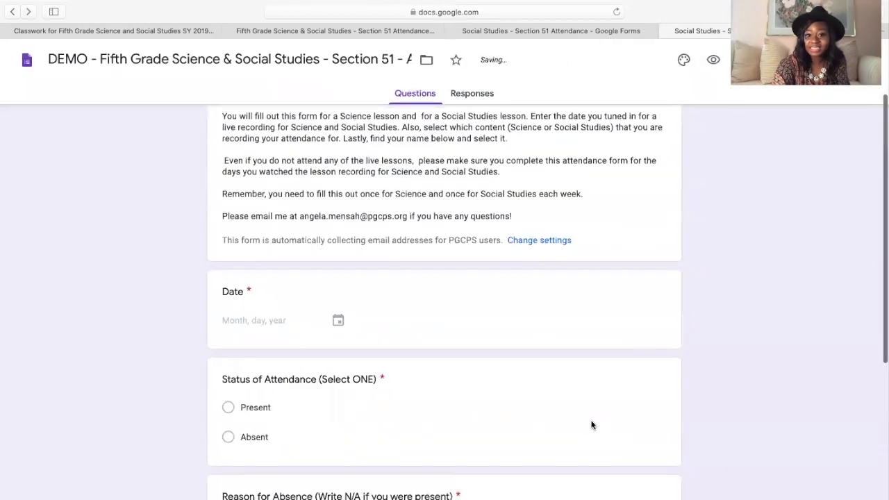
scroll(591, 425, "down", 4)
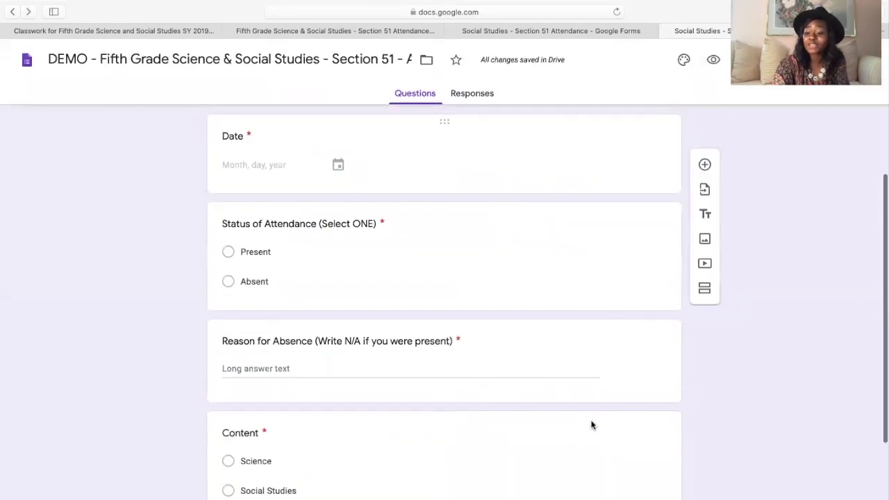
scroll(592, 425, "down", 3)
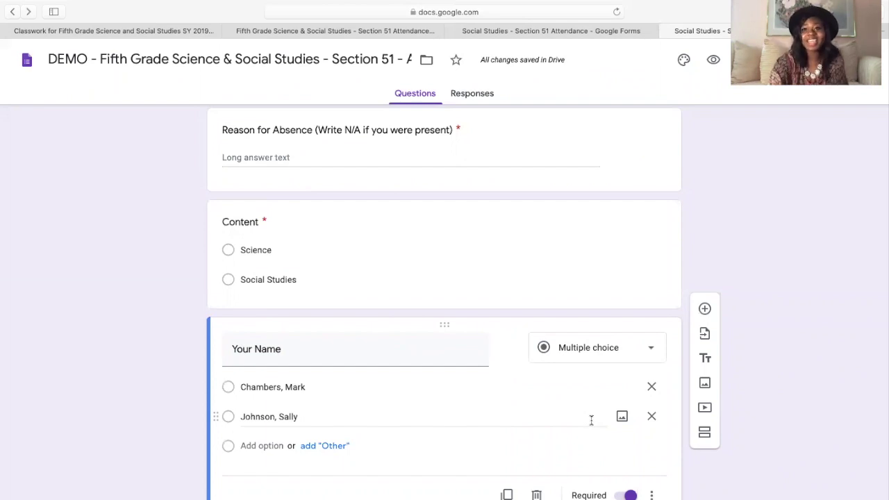
scroll(590, 420, "up", 10)
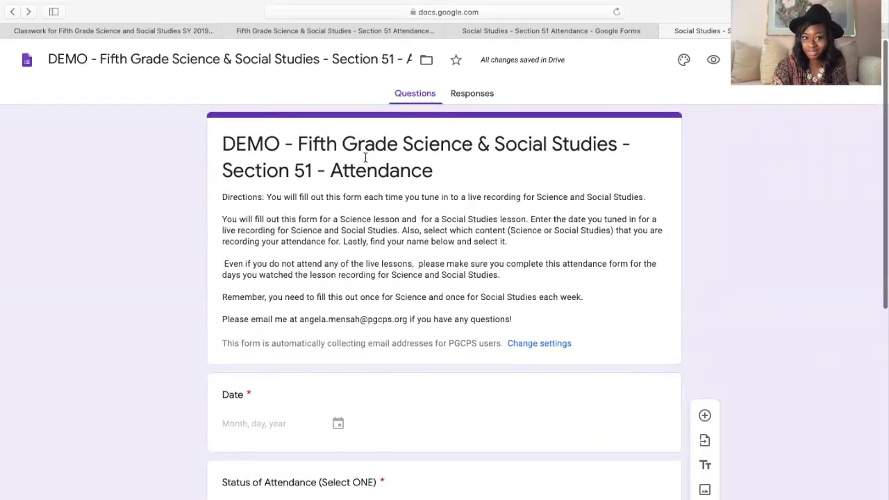
- Select the form title, then the whole directions paragraph, and copy the directions
triple_click(335, 148)
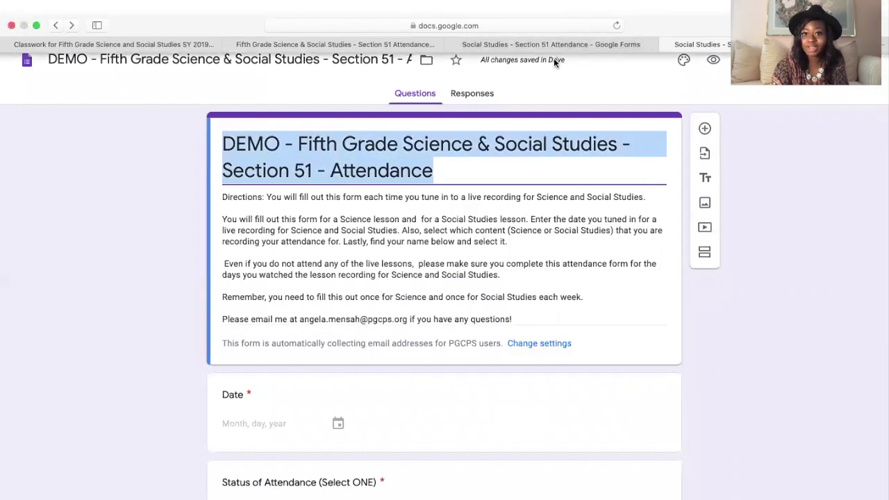
triple_click(353, 234)
key("super+c")
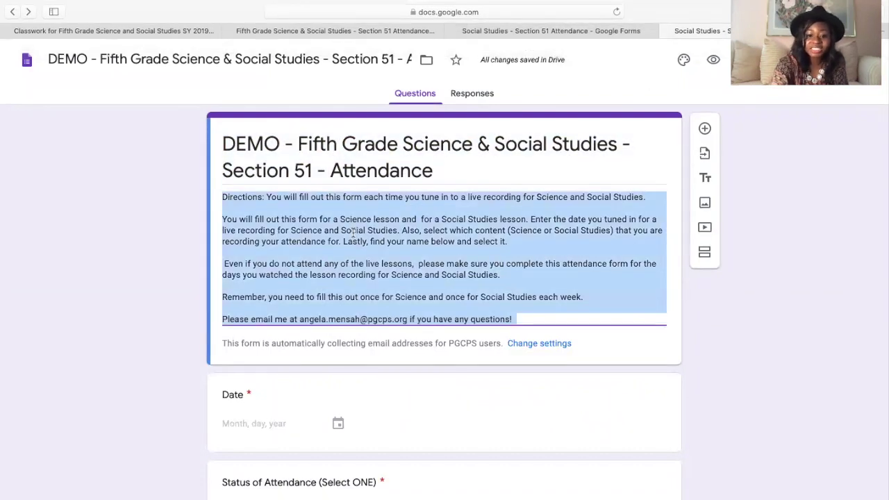
mouse_move(443, 69)
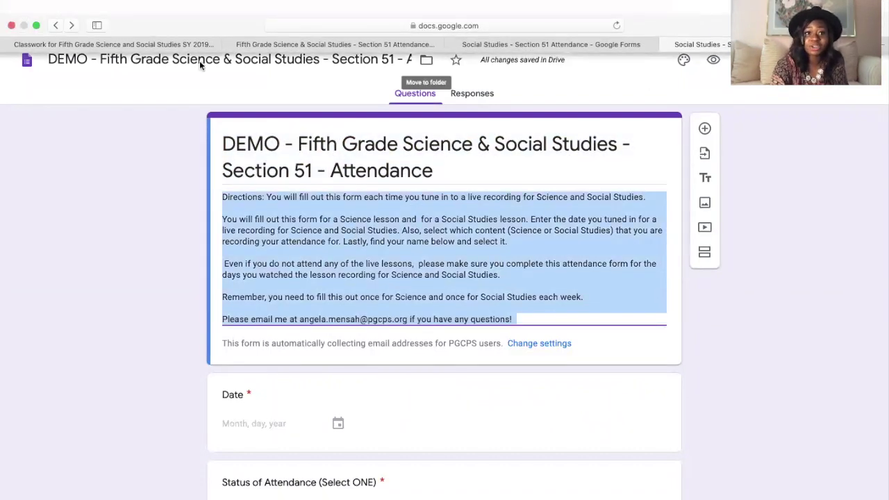
- Close the open attendance assignment in Classroom and go to Virtual Demo Class's Classwork page
left_click(163, 44)
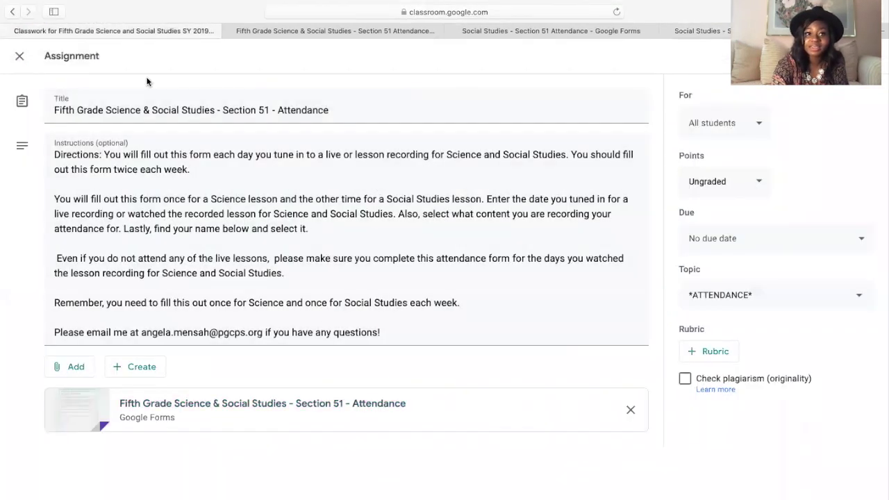
left_click(21, 57)
left_click(18, 61)
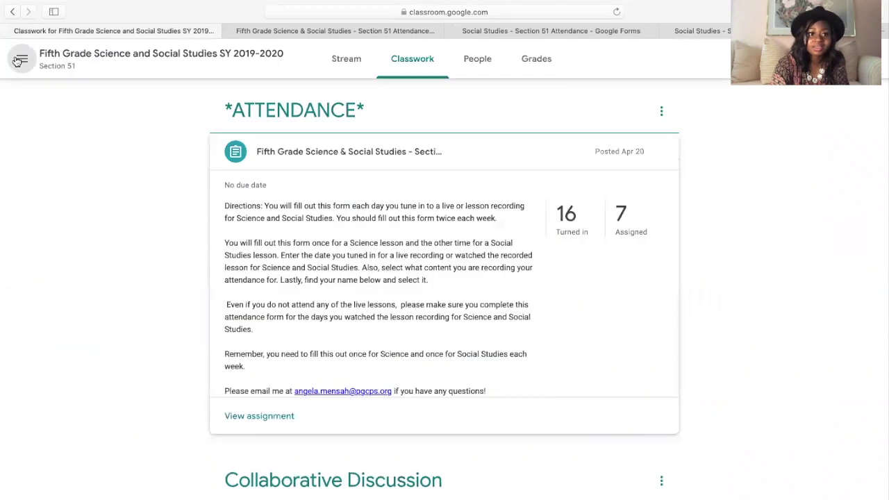
left_click(56, 199)
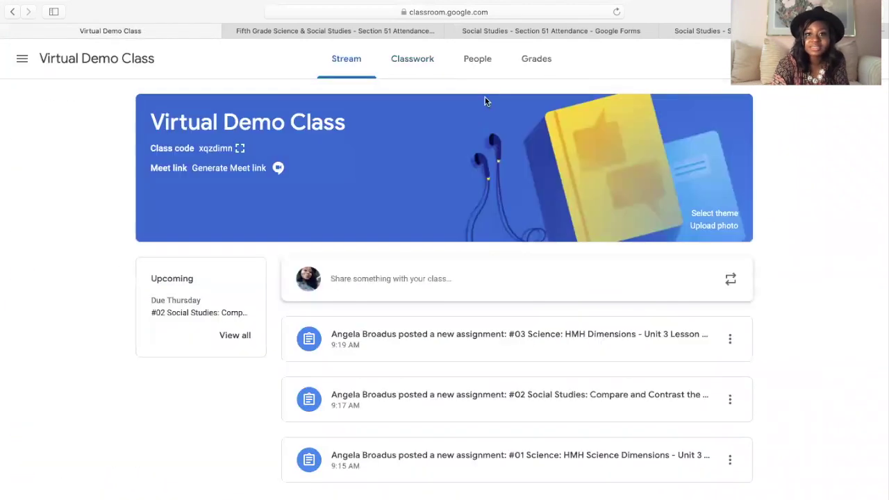
left_click(426, 64)
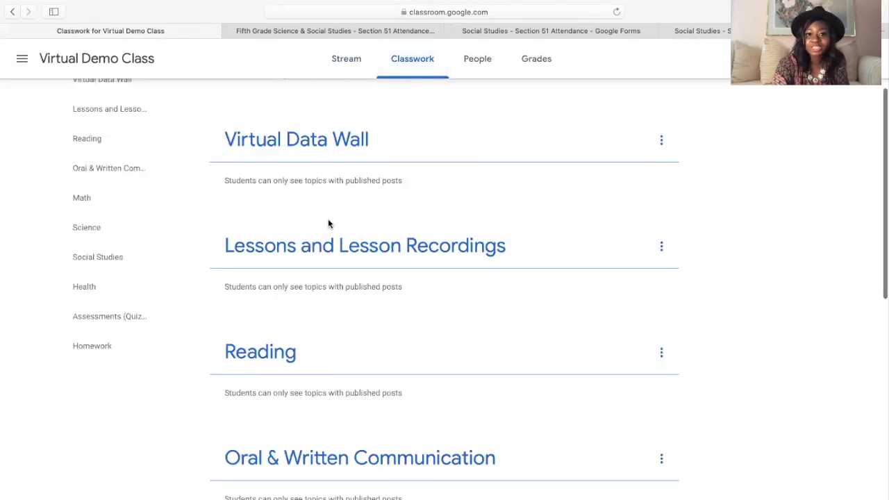
scroll(337, 211, "up", 3)
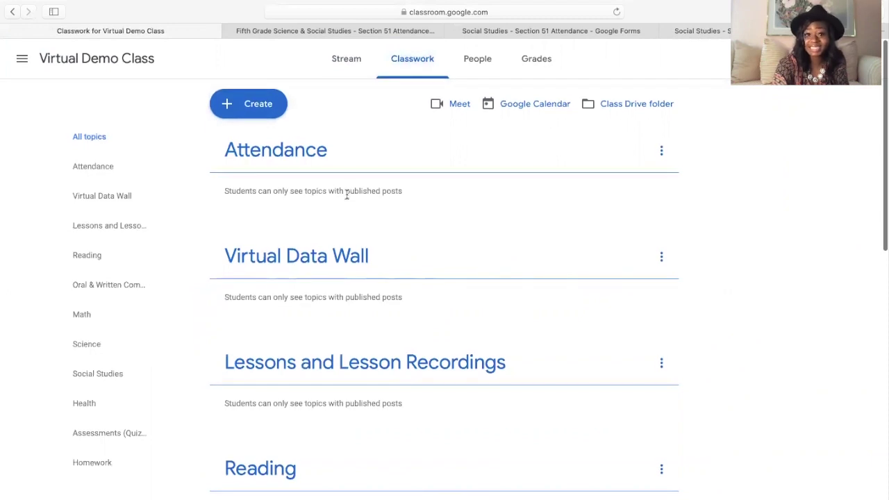
- Create a new assignment and paste the form's directions as its instructions
left_click(267, 111)
left_click(258, 145)
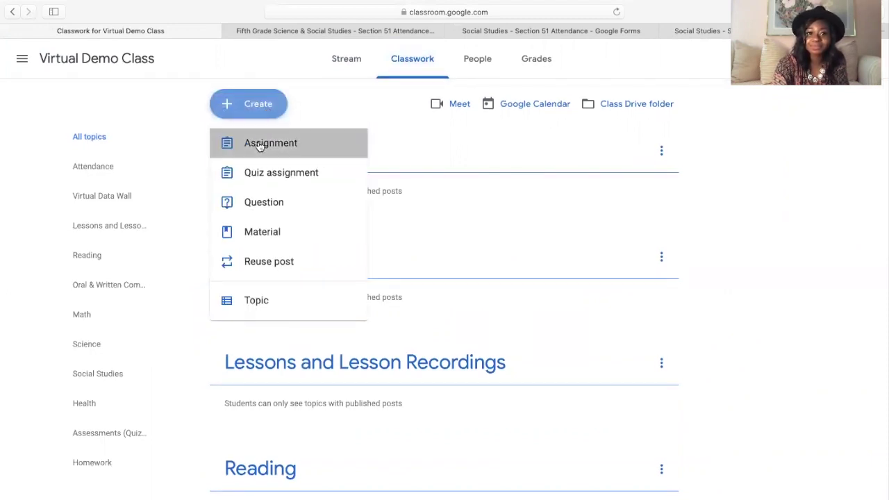
left_click(205, 177)
key("super+v")
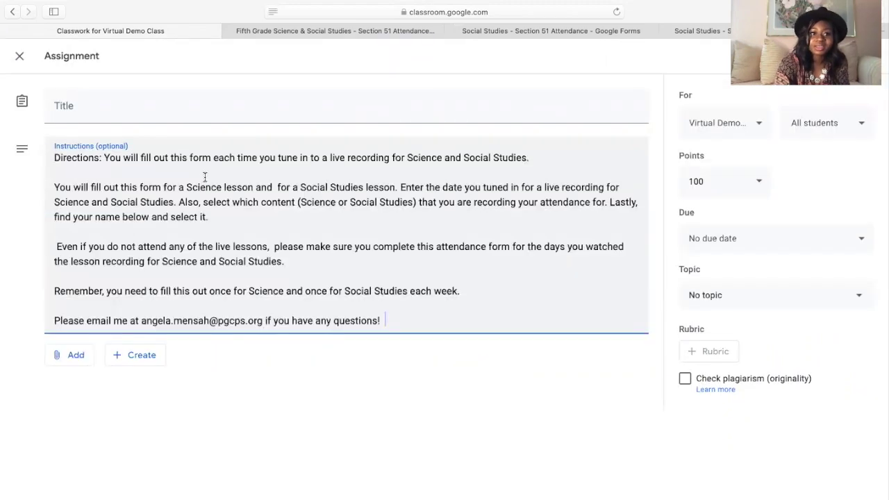
- Copy the form title and paste it as the assignment title
left_click(722, 30)
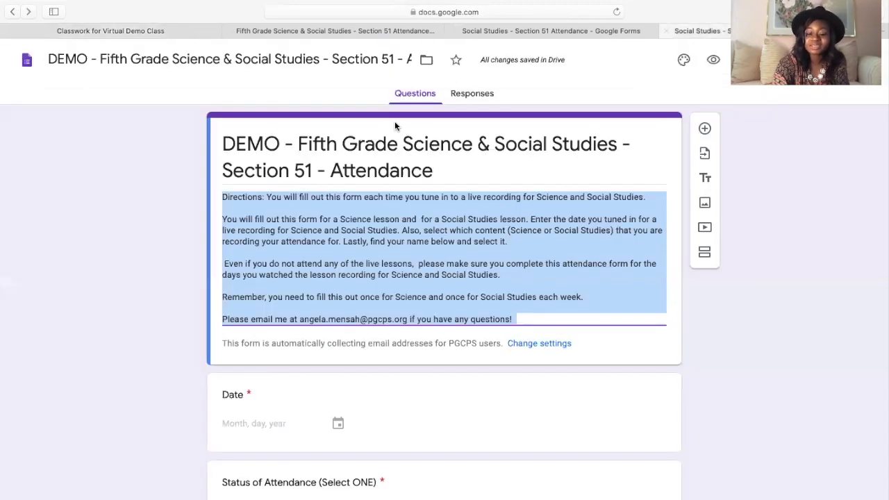
triple_click(383, 136)
key("super+c")
left_click(173, 31)
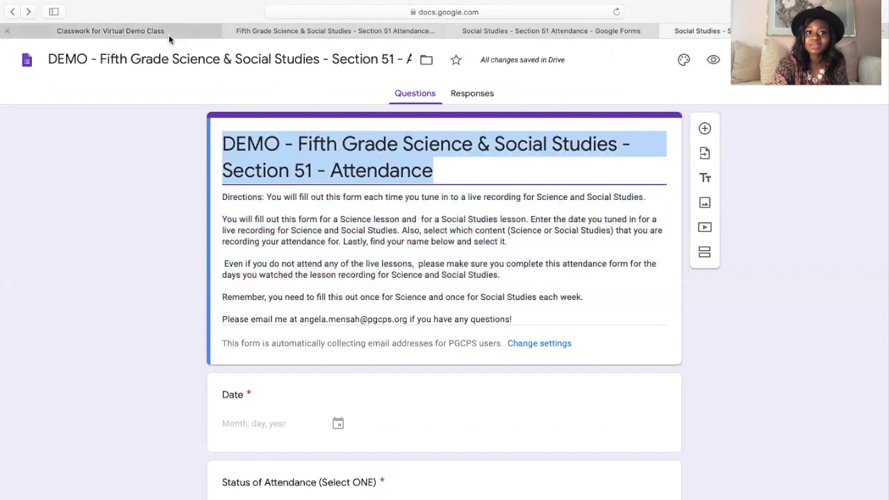
left_click(148, 103)
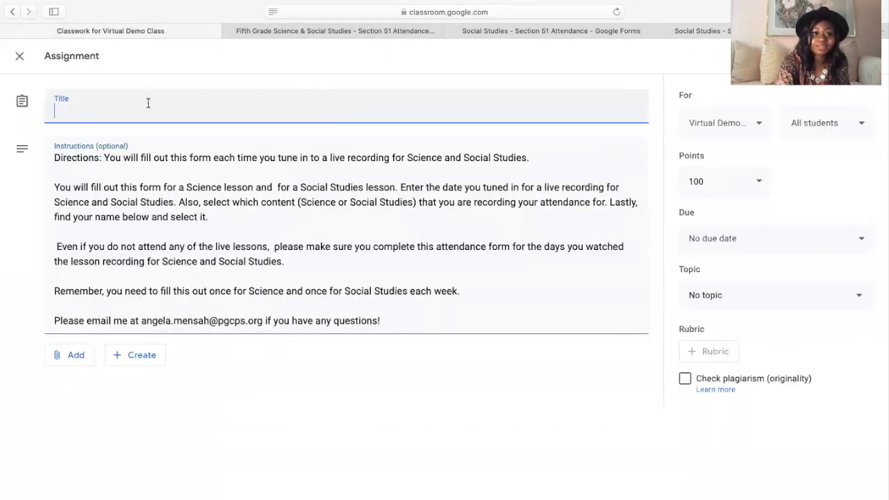
key("super+v")
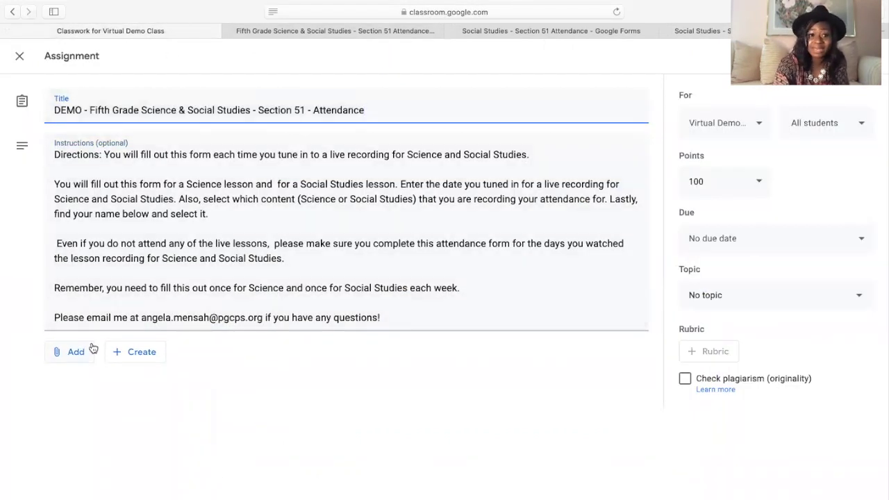
- Attach the DEMO attendance form from Google Drive to the assignment
left_click(75, 352)
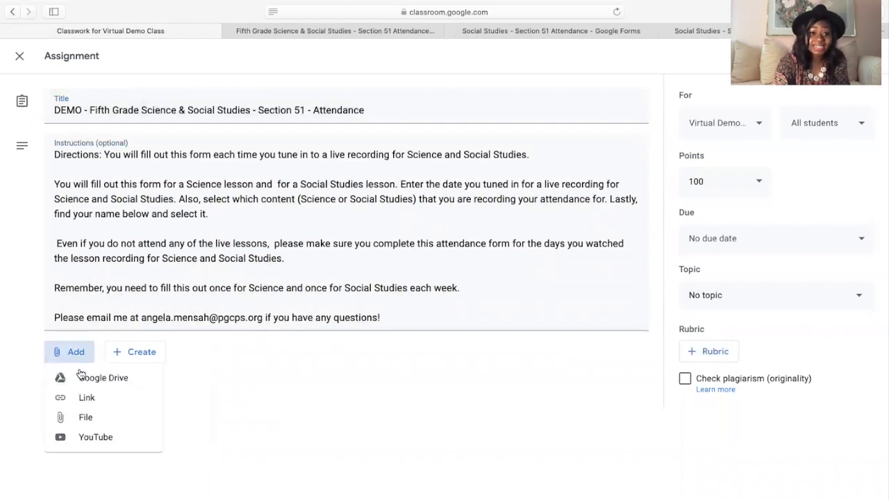
left_click(94, 386)
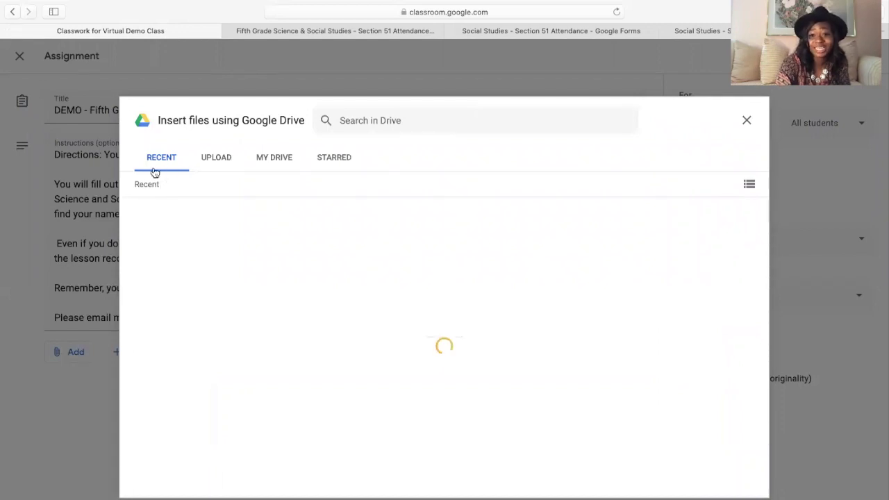
left_click(205, 272)
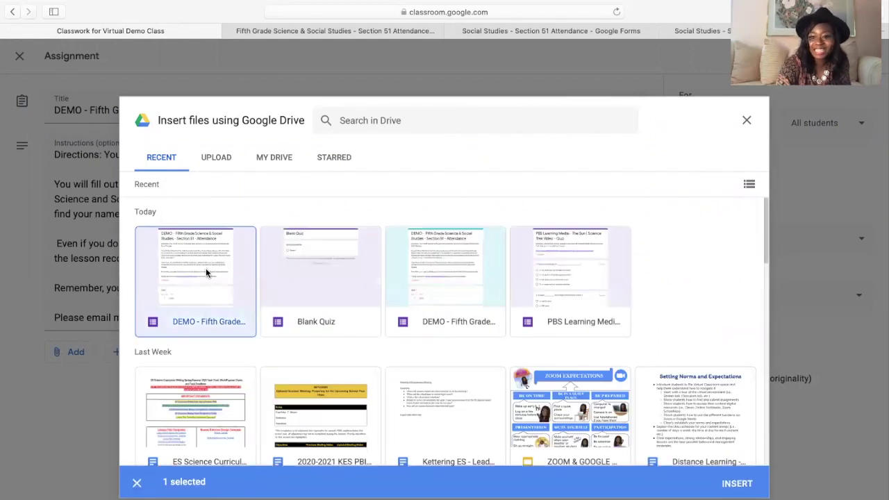
left_click(739, 484)
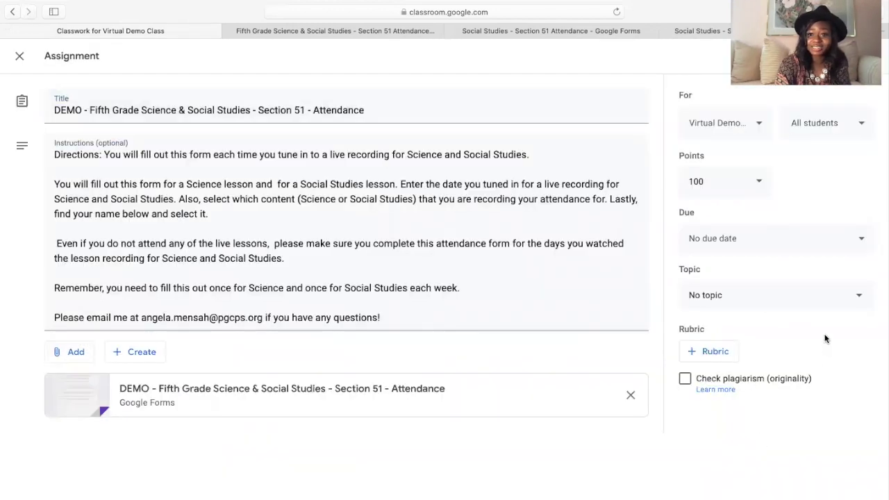
- File the assignment under the Attendance topic, with no due date, and make it ungraded
left_click(815, 297)
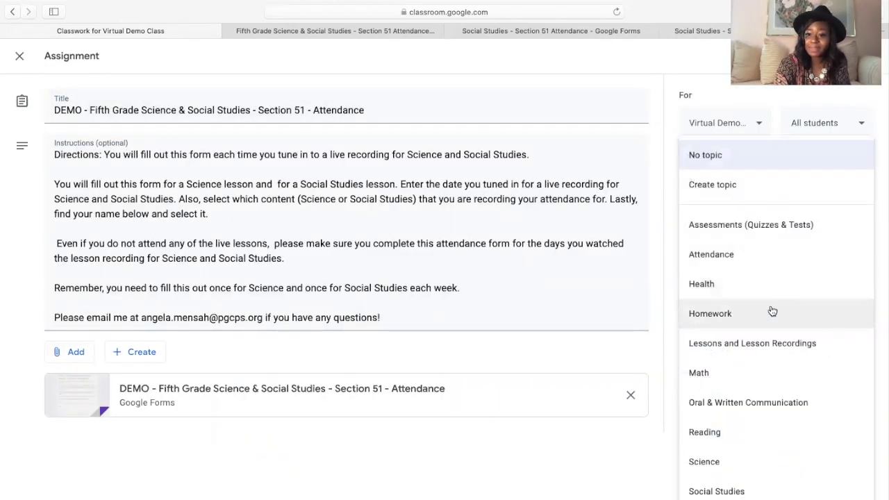
left_click(741, 258)
left_click(746, 245)
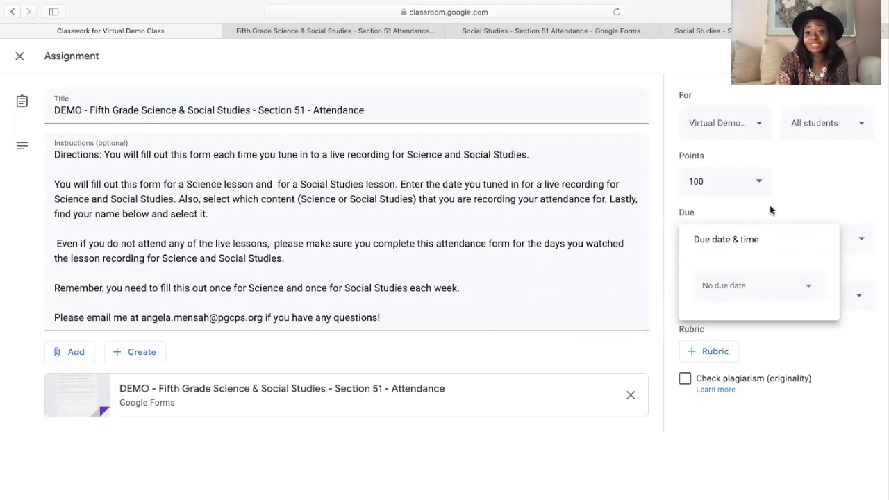
left_click(792, 180)
left_click(759, 182)
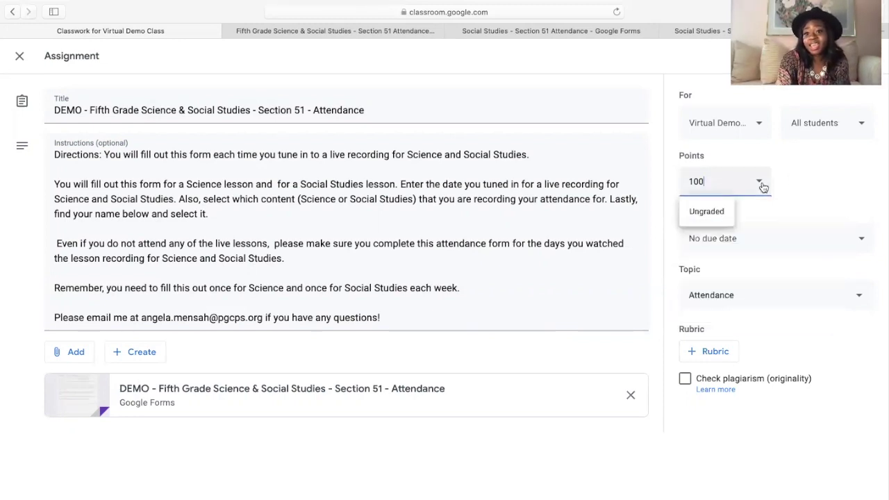
left_click(709, 216)
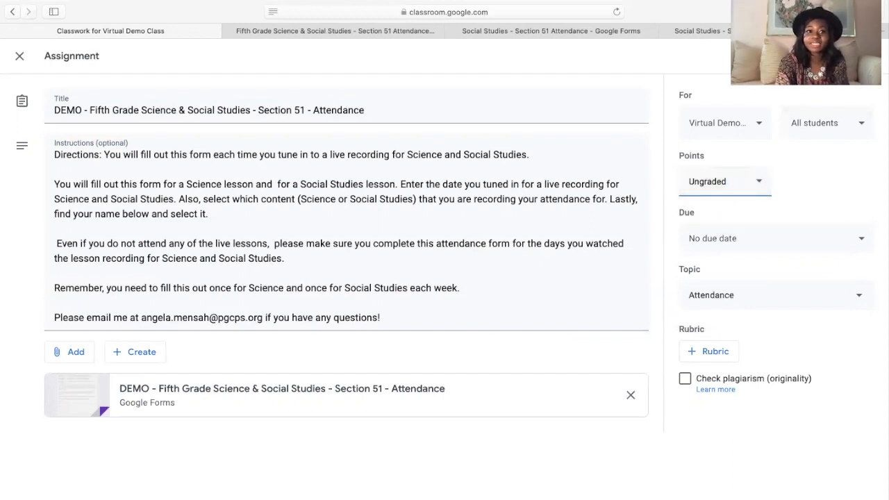
- Assign the post, then expand it and open the attached Google Form
left_click(822, 56)
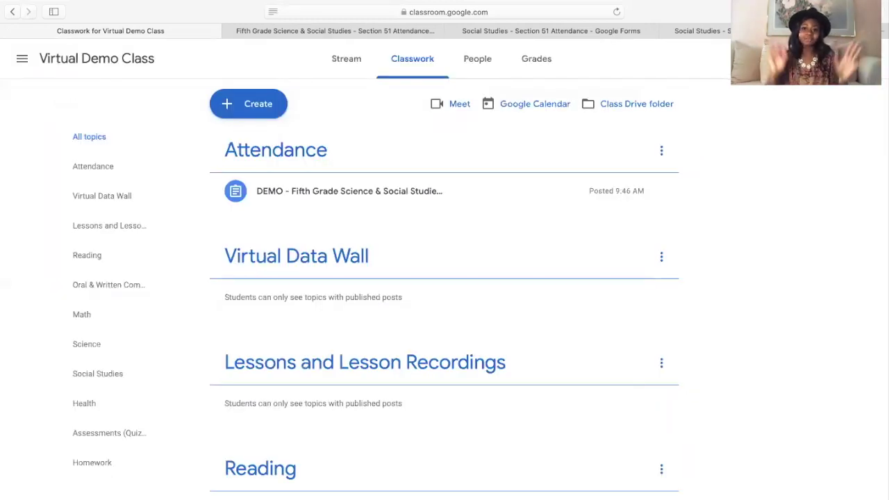
left_click(408, 189)
scroll(418, 389, "down", 2)
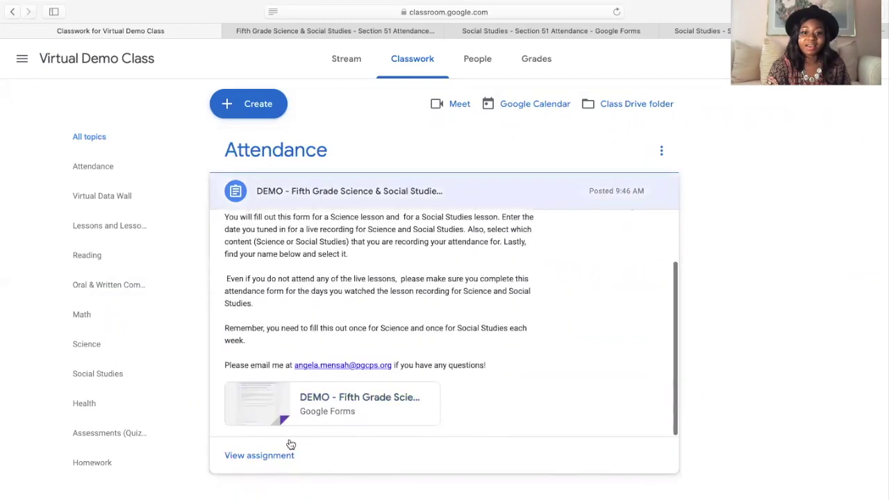
left_click(266, 410)
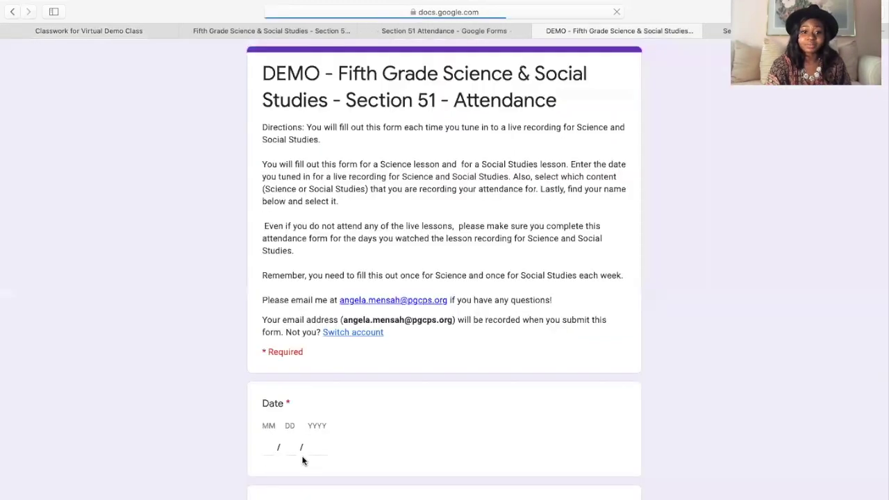
- Click through the Date month, day and year boxes, leaving them empty to trigger the required warning
scroll(547, 343, "down", 3)
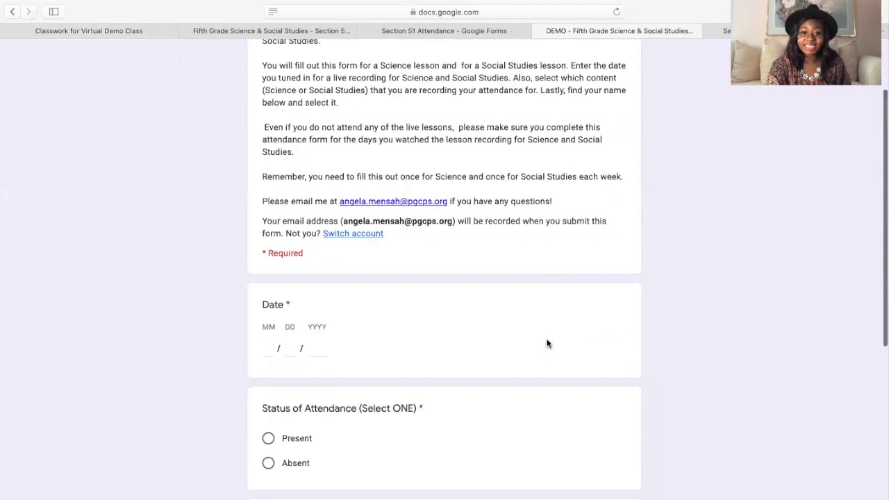
left_click(265, 273)
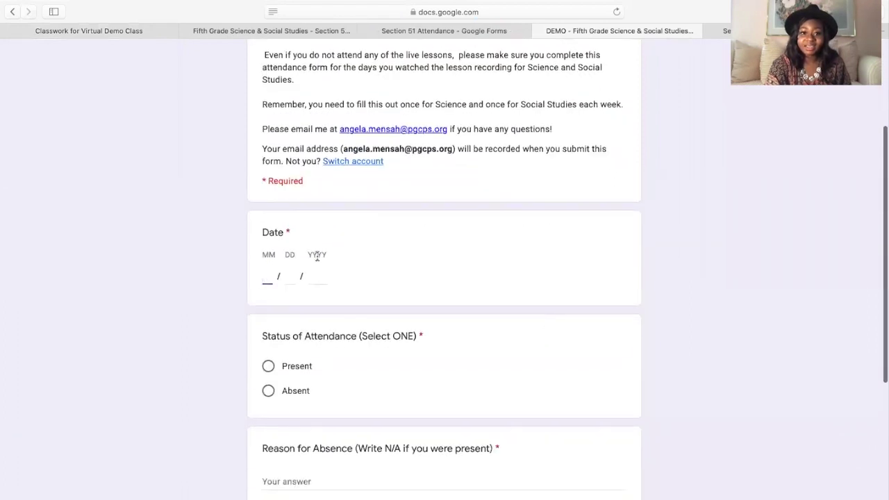
left_click(291, 275)
left_click(313, 274)
left_click(270, 276)
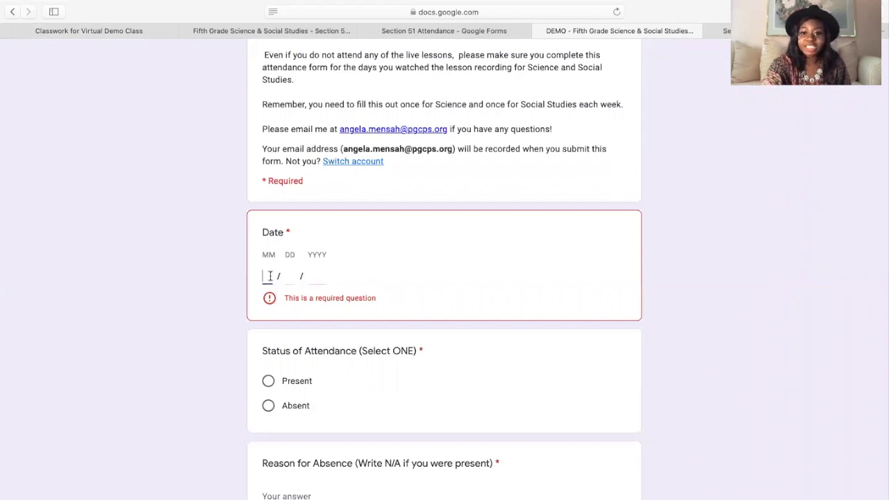
- Scroll through all of the form's questions in the respondent view
scroll(270, 275, "down", 5)
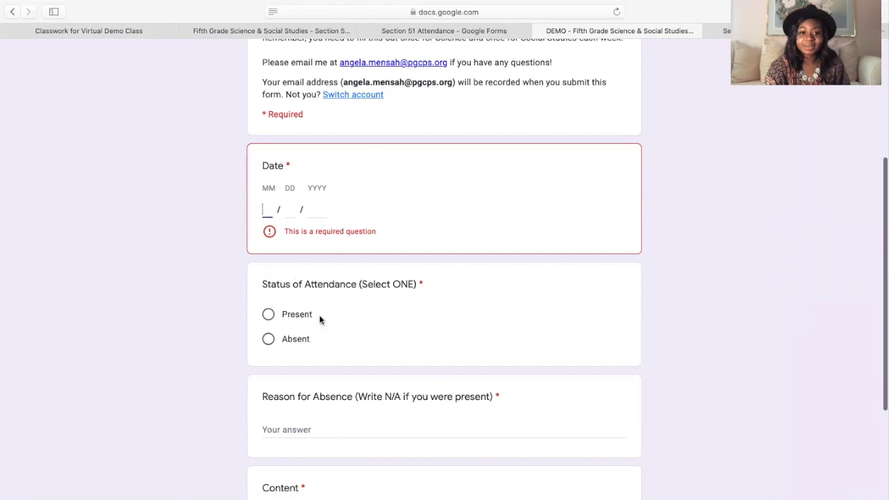
scroll(320, 318, "down", 1)
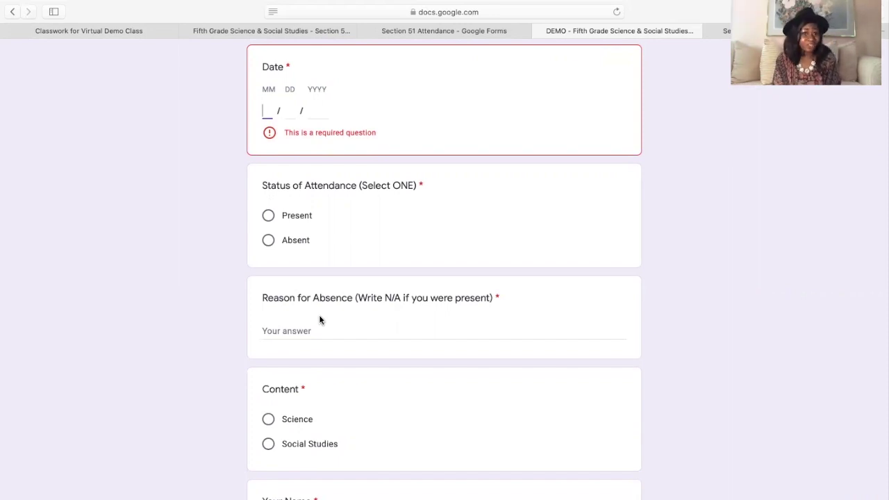
scroll(319, 318, "up", 3)
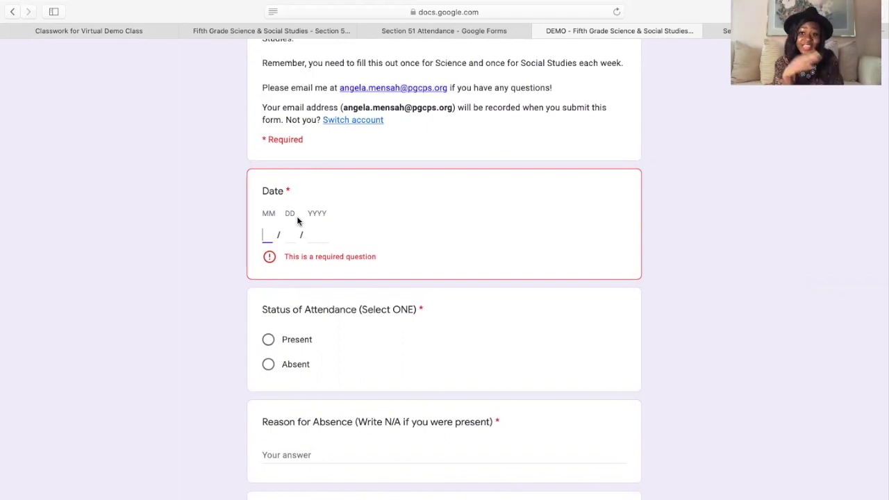
scroll(297, 221, "down", 5)
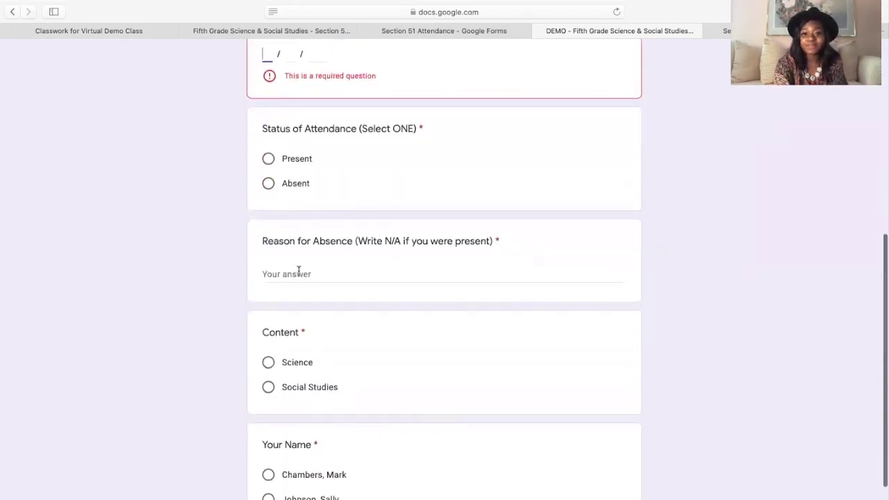
scroll(314, 353, "down", 4)
scroll(314, 351, "up", 6)
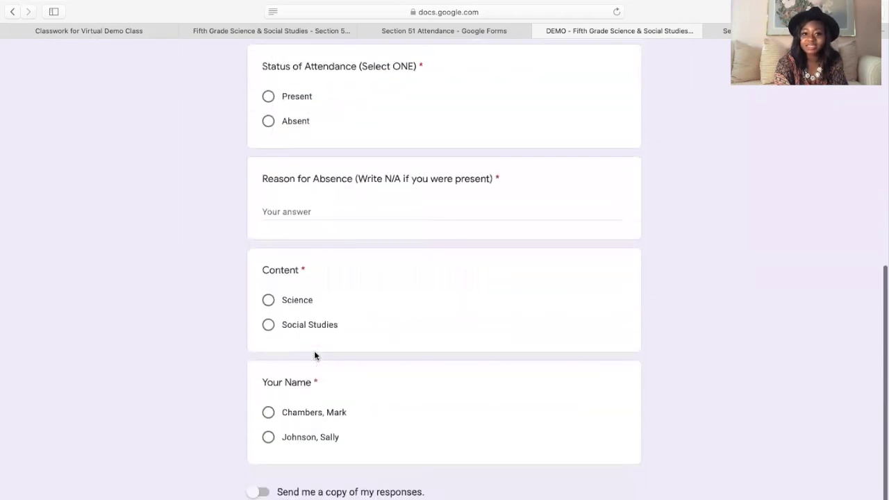
scroll(314, 350, "up", 4)
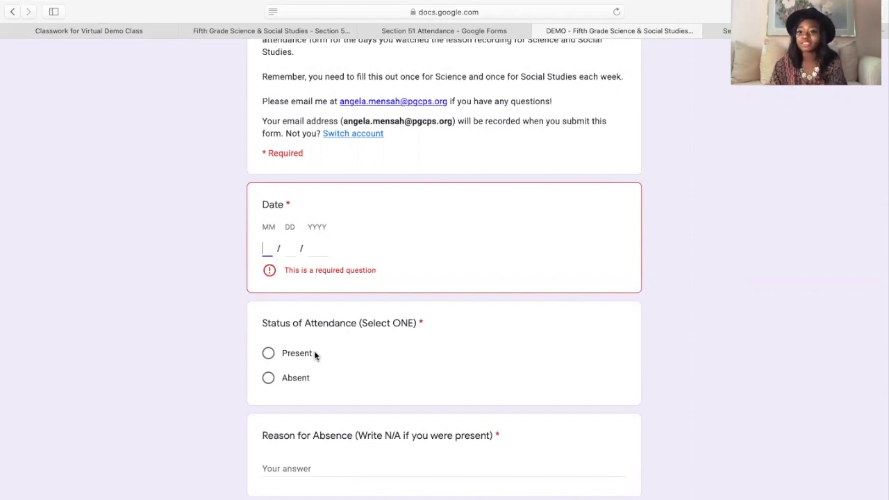
scroll(314, 354, "down", 1)
scroll(315, 356, "down", 3)
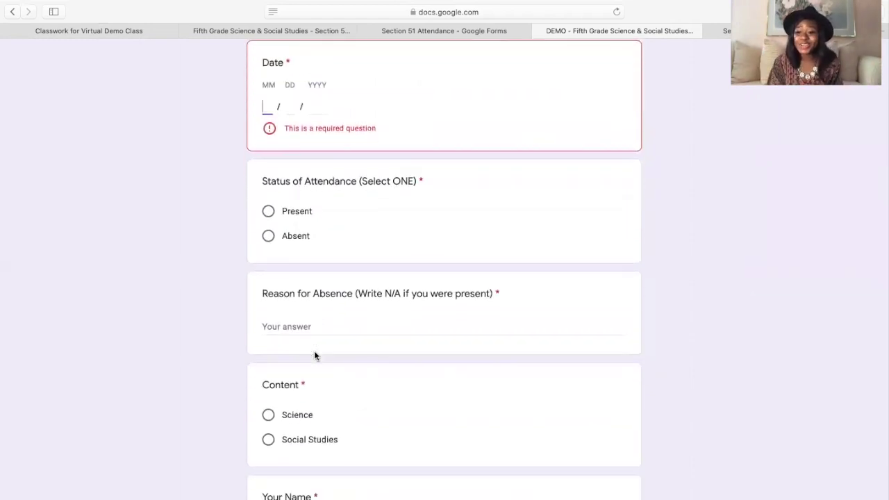
scroll(315, 354, "down", 5)
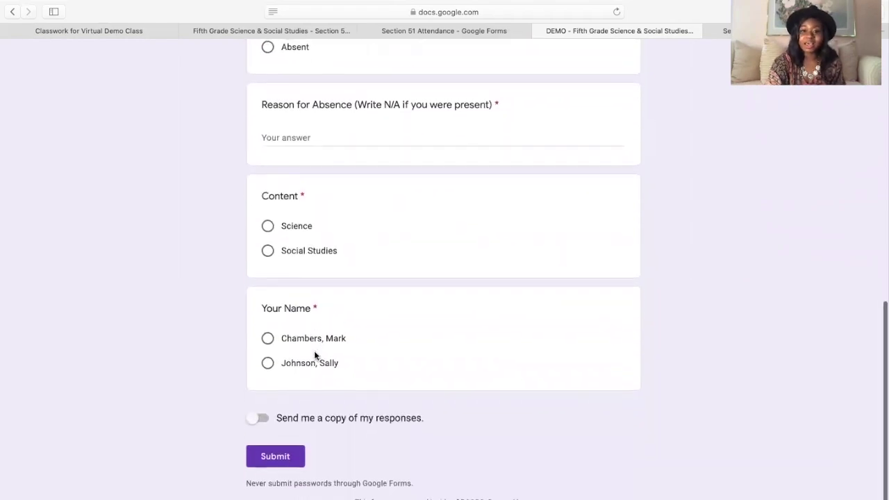
scroll(315, 355, "up", 8)
scroll(313, 356, "up", 6)
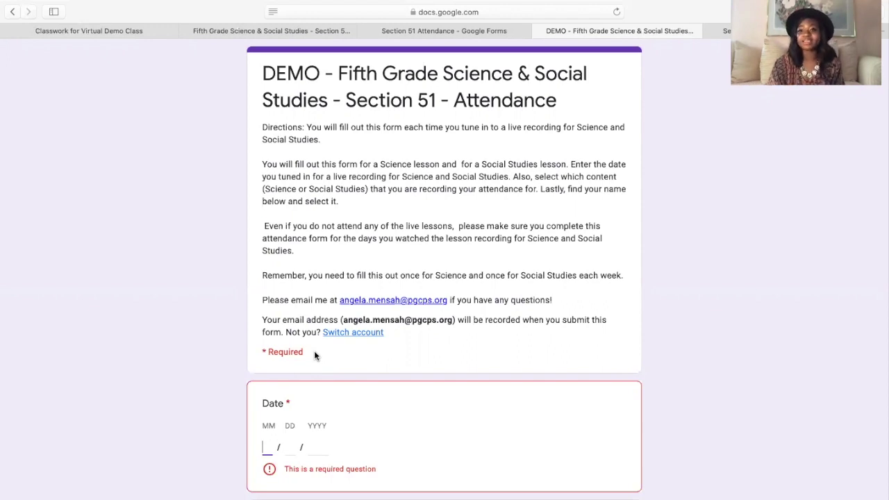
- Review the older Fifth Grade form's 120 responses, then return to the DEMO form editor
left_click(281, 30)
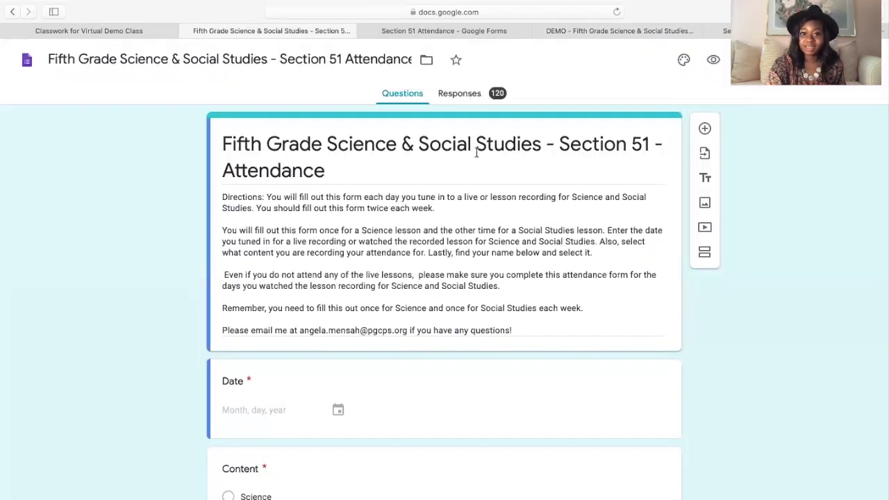
left_click(465, 98)
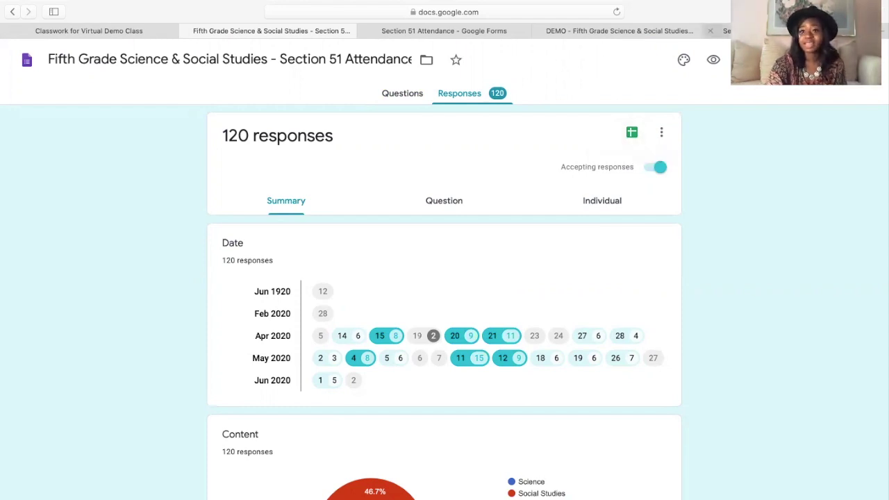
left_click(618, 31)
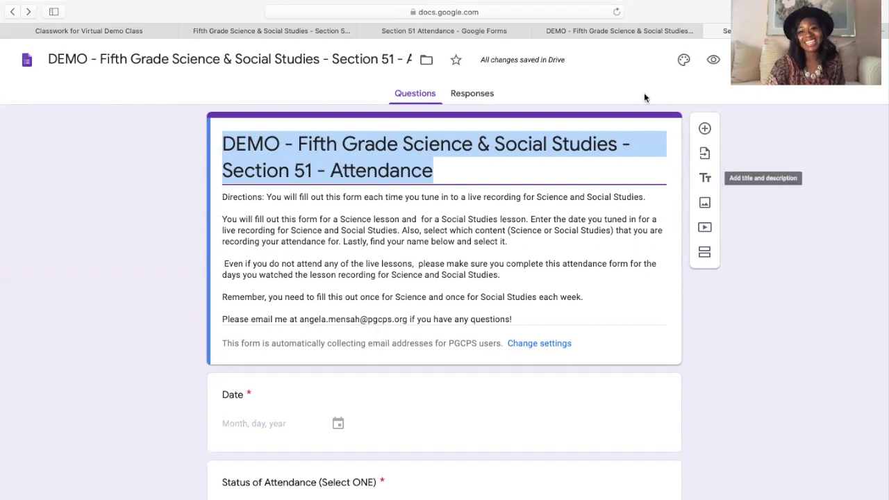
mouse_move(485, 5)
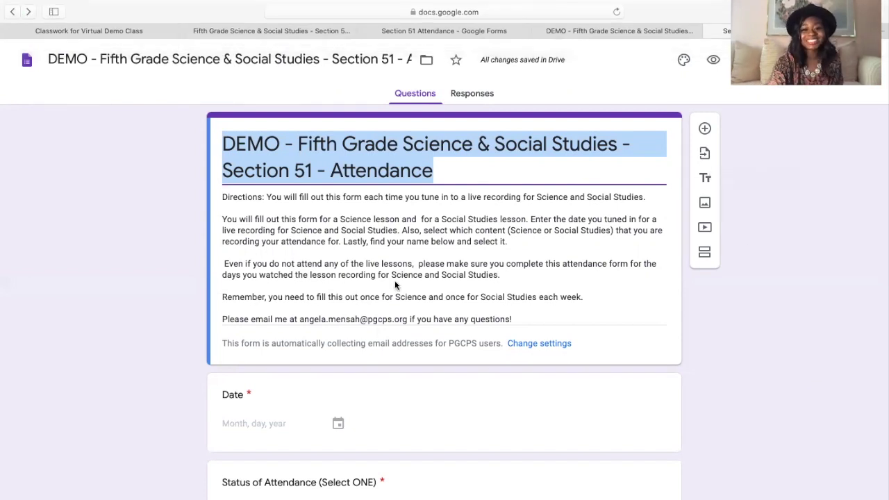